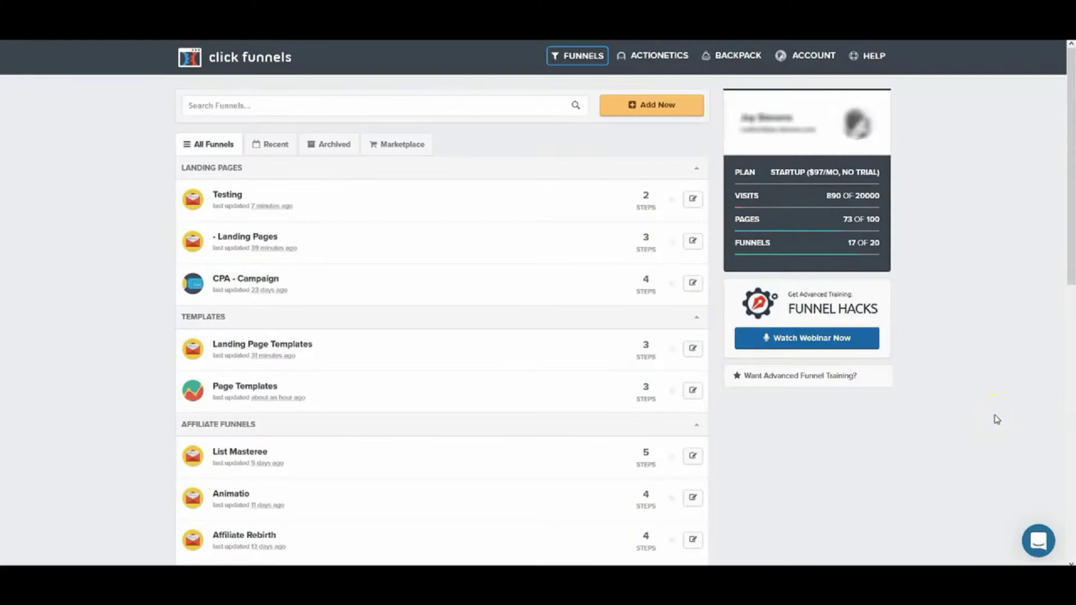
- Create a Collect Emails funnel named 'Testing Laning Page', tag it Landing Pages, and build it
click(642, 112)
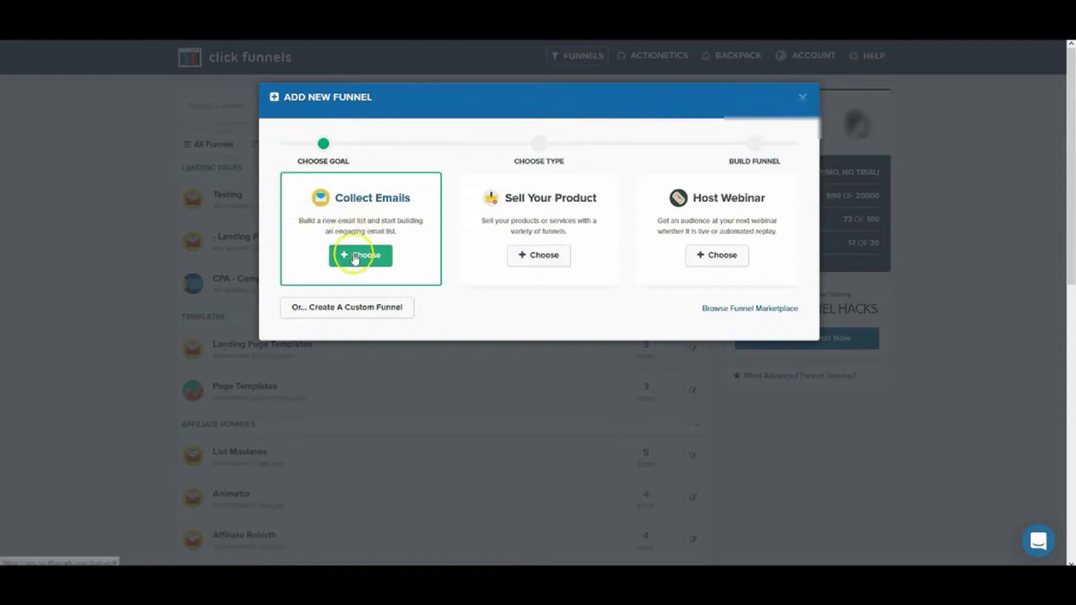
click(357, 255)
click(337, 204)
text(Testing Lanidn Page)
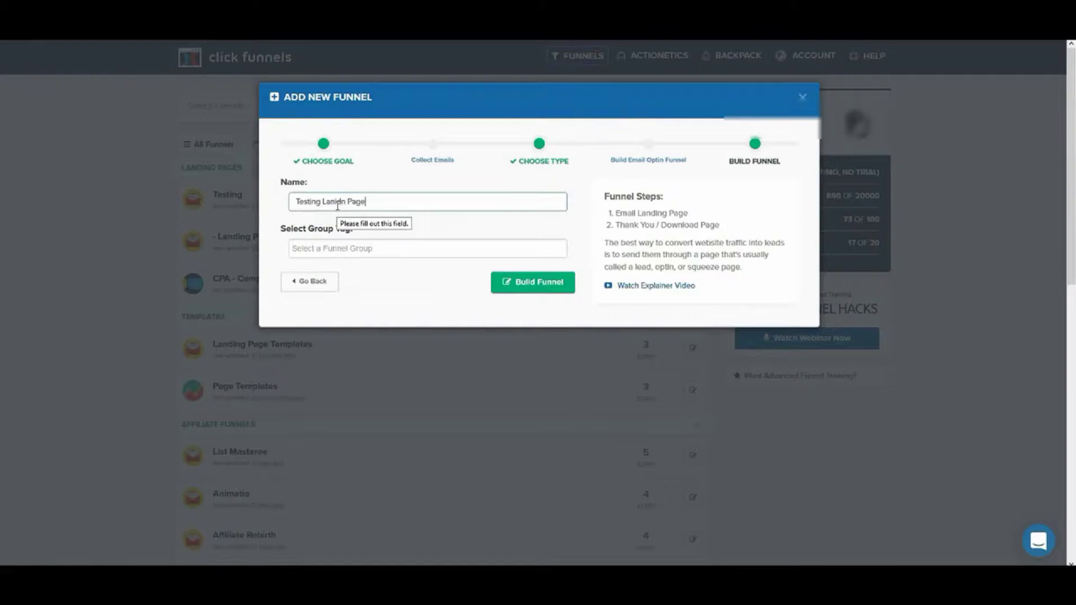
click(338, 206)
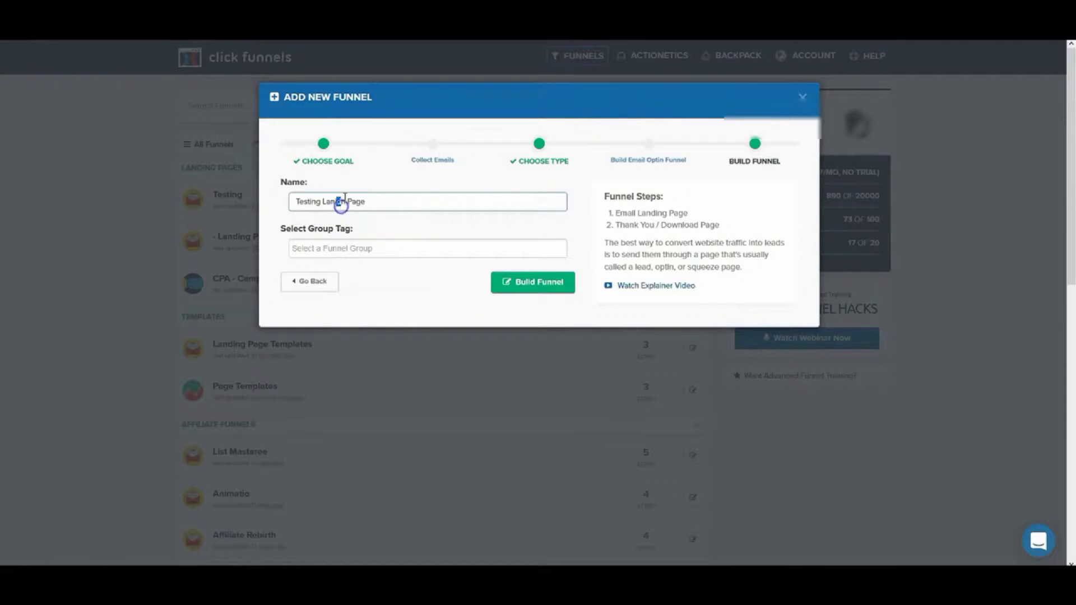
click(407, 251)
click(439, 262)
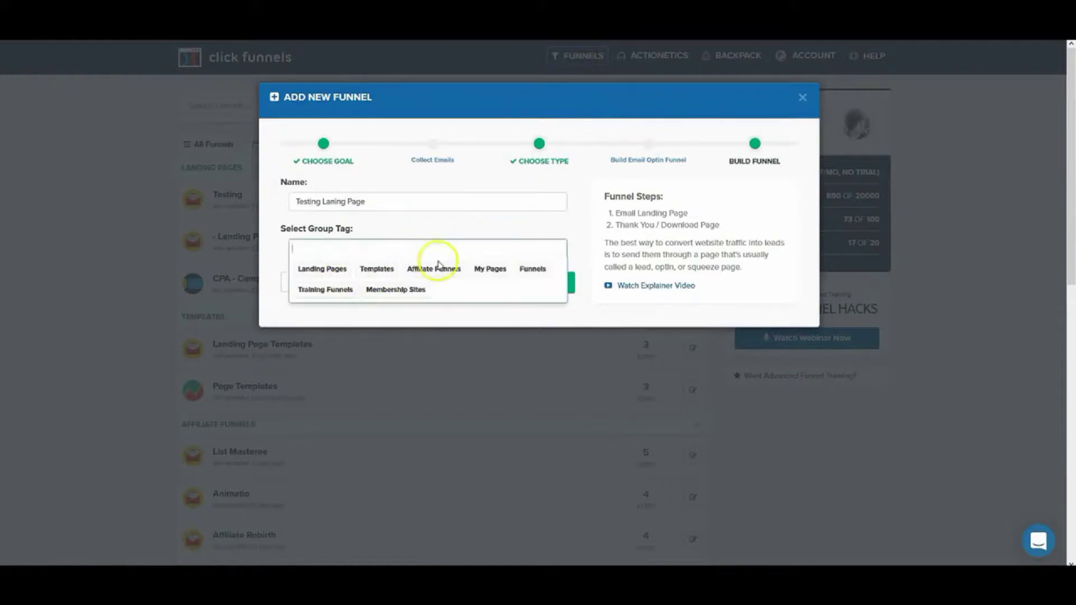
click(338, 270)
click(524, 283)
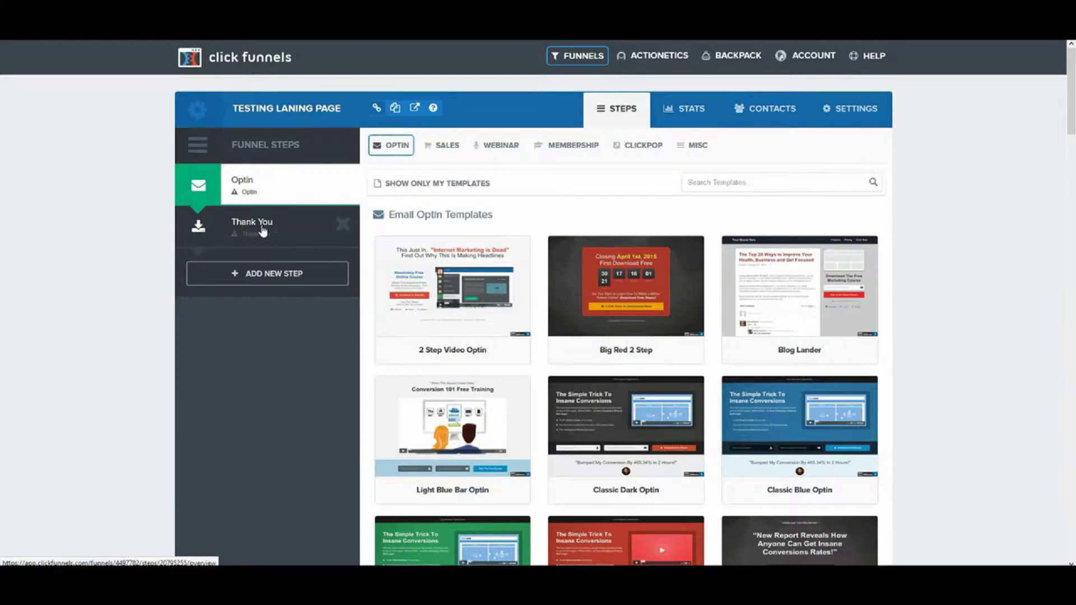
- Filter optin templates to 2 Step, preview one with its popup, and browse ClickPop templates
mouse_move(522, 342)
scroll(521, 342, down, 15)
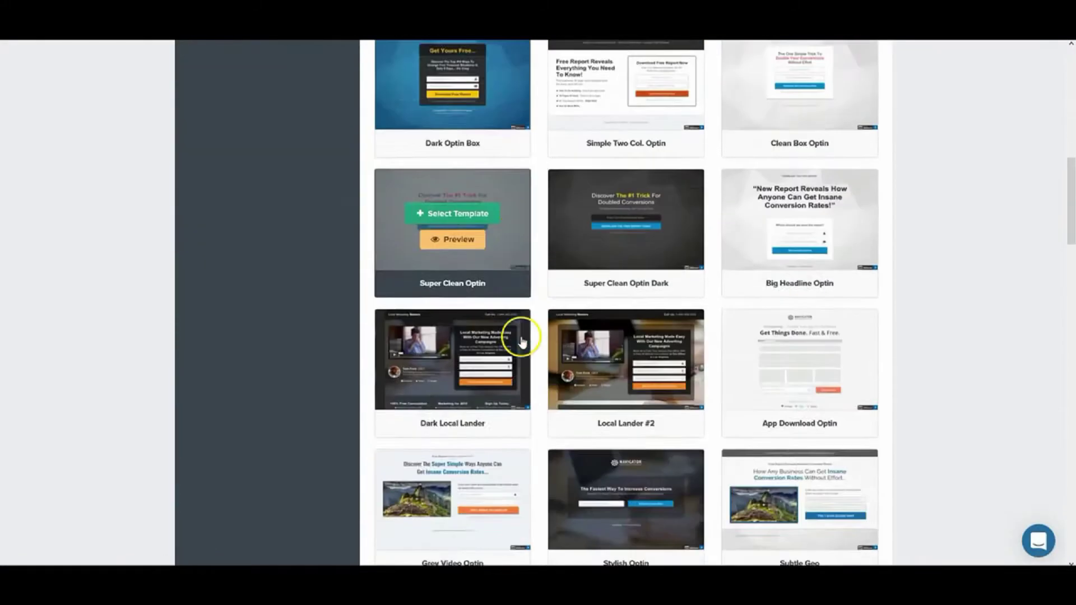
scroll(521, 395, down, 4)
scroll(524, 403, up, 19)
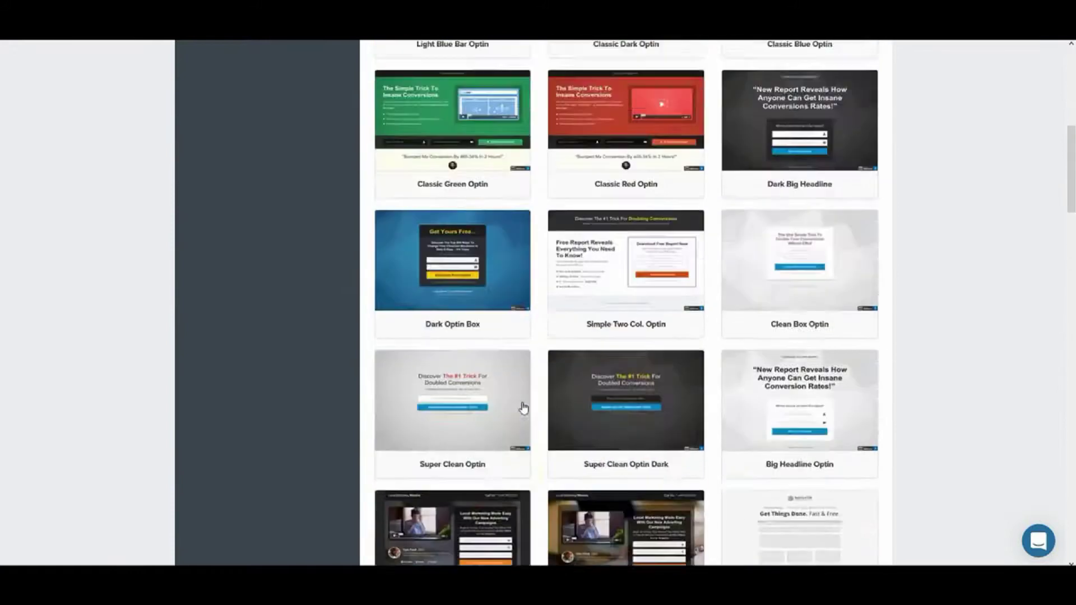
scroll(523, 407, up, 3)
click(715, 185)
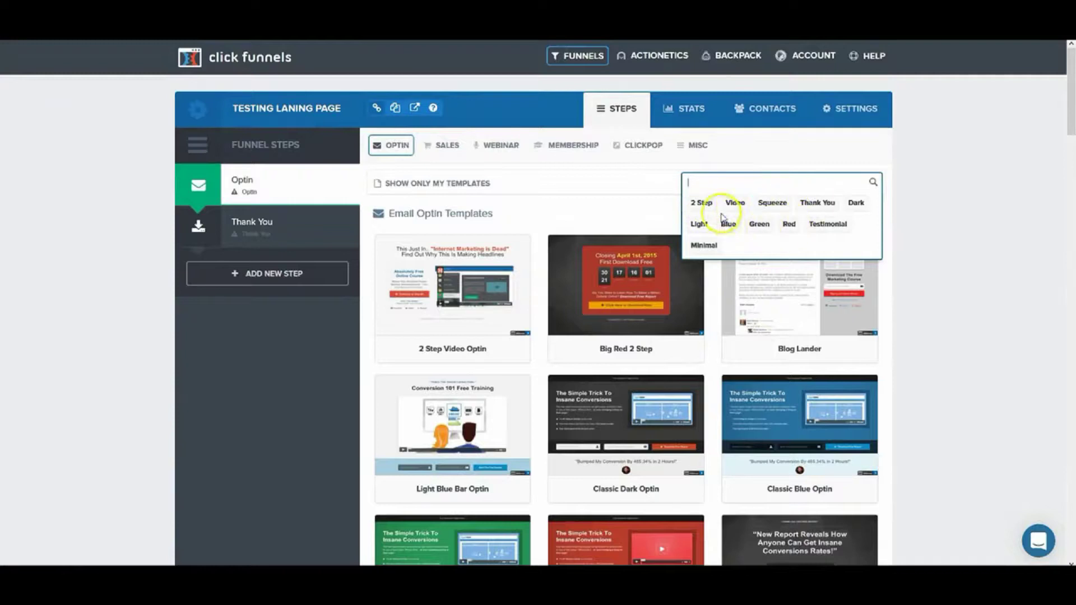
click(702, 203)
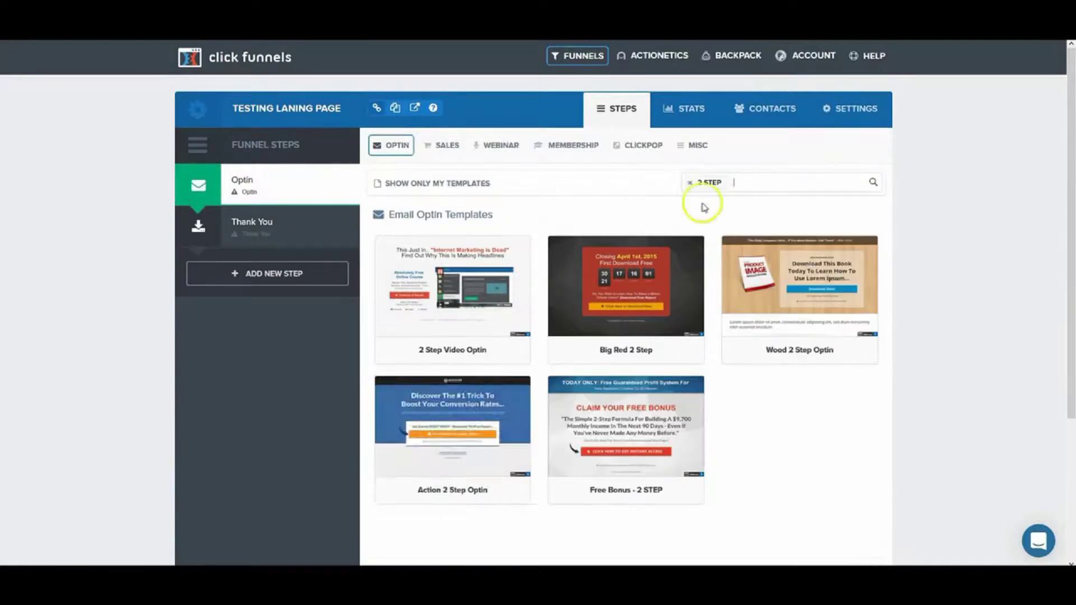
click(455, 445)
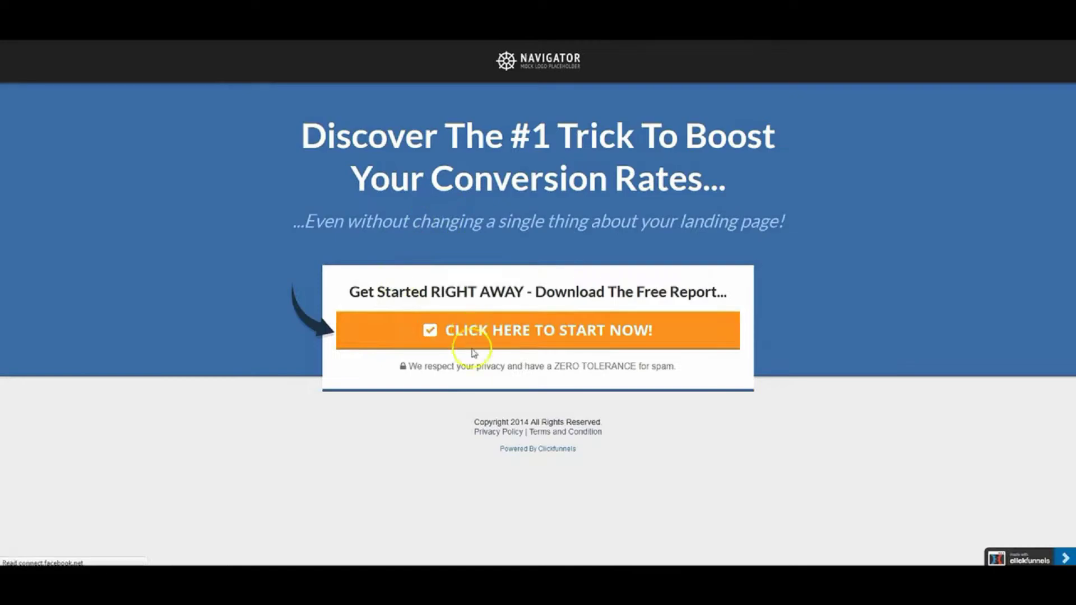
click(472, 348)
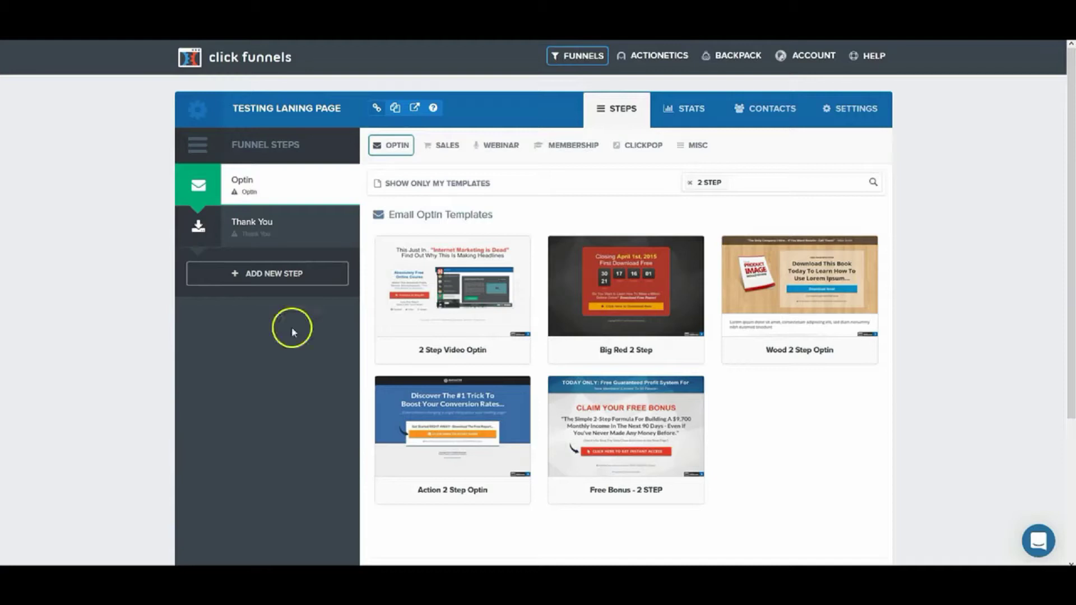
click(637, 150)
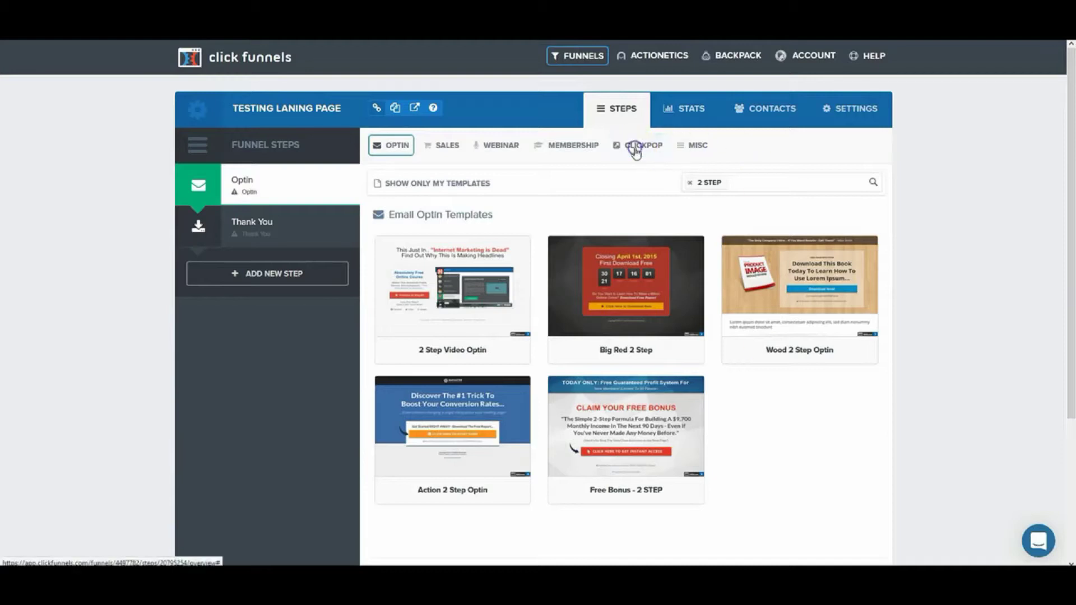
scroll(569, 412, down, 3)
scroll(599, 353, up, 3)
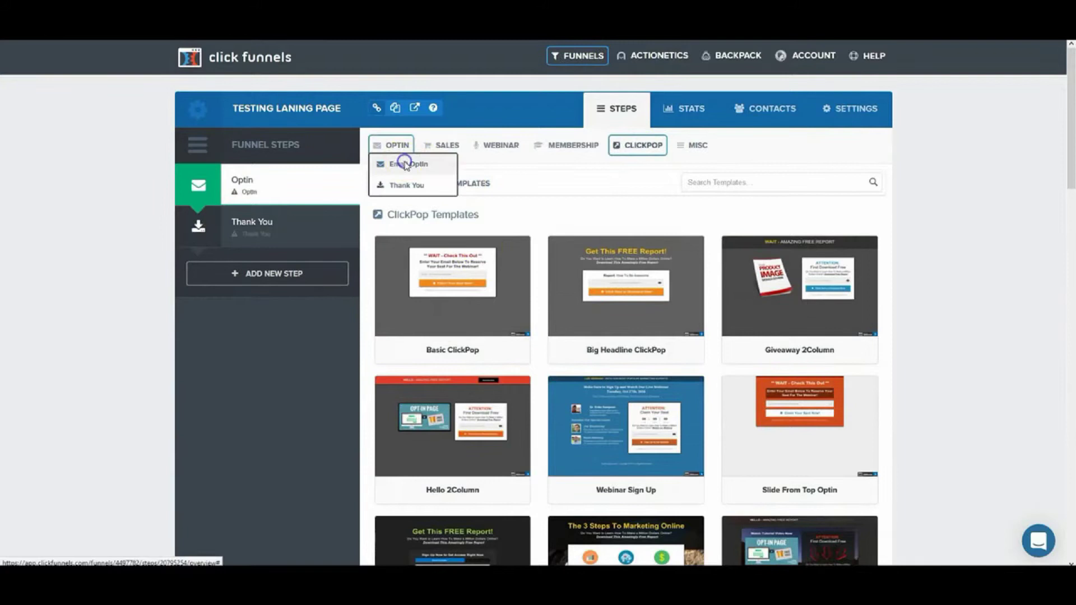
click(406, 165)
- Refilter to 2 Step and select the Action 2 Step Optin template for the optin page
click(730, 184)
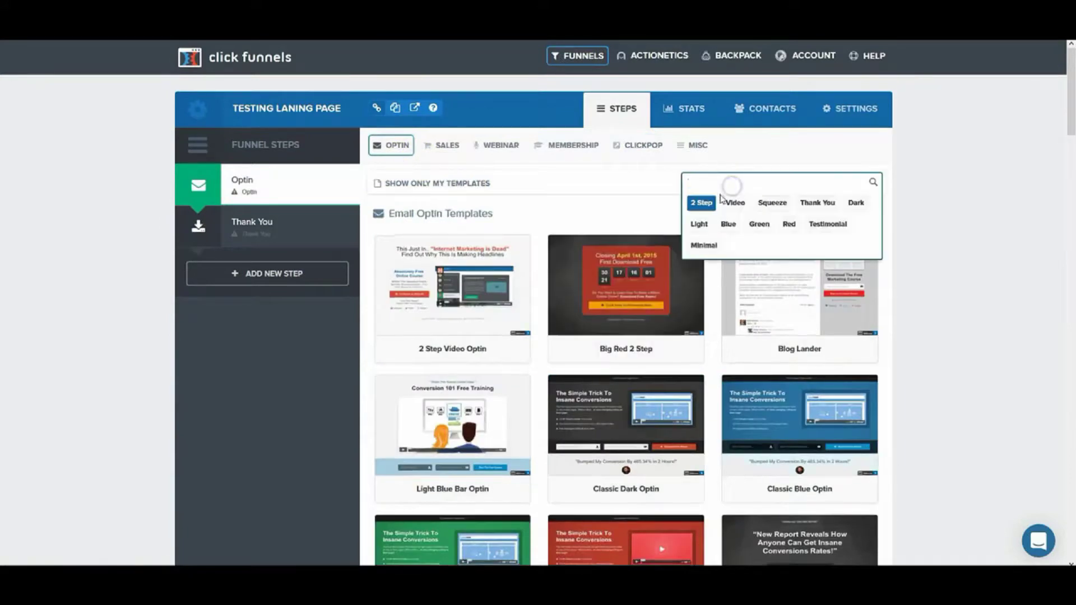
click(705, 204)
mouse_move(407, 407)
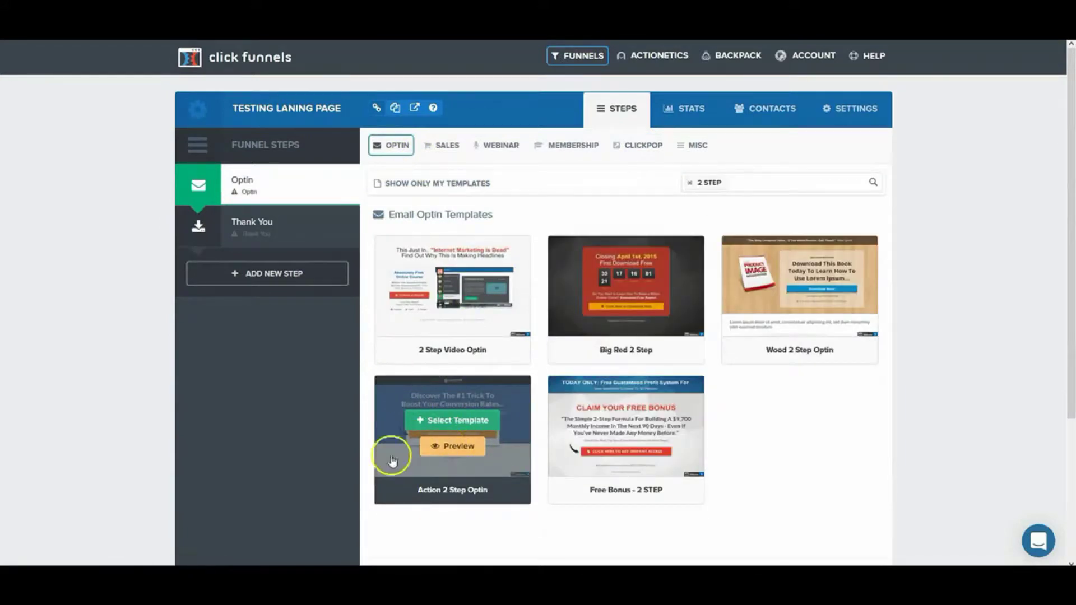
click(447, 448)
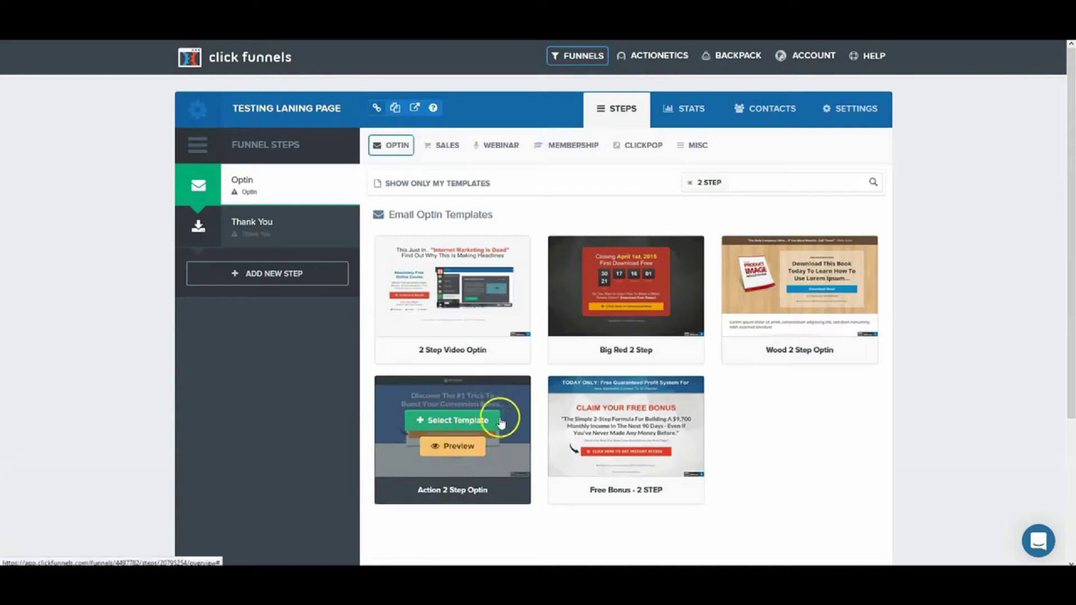
click(435, 421)
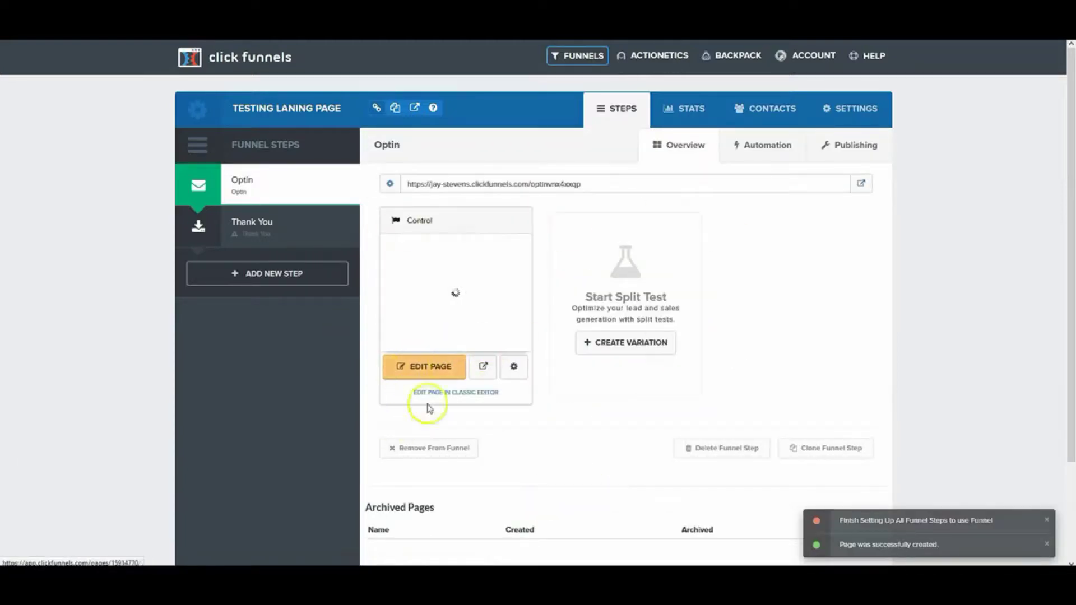
- Open the optin page editor, check the NAVIGATOR logo's image settings, then delete the logo
click(412, 373)
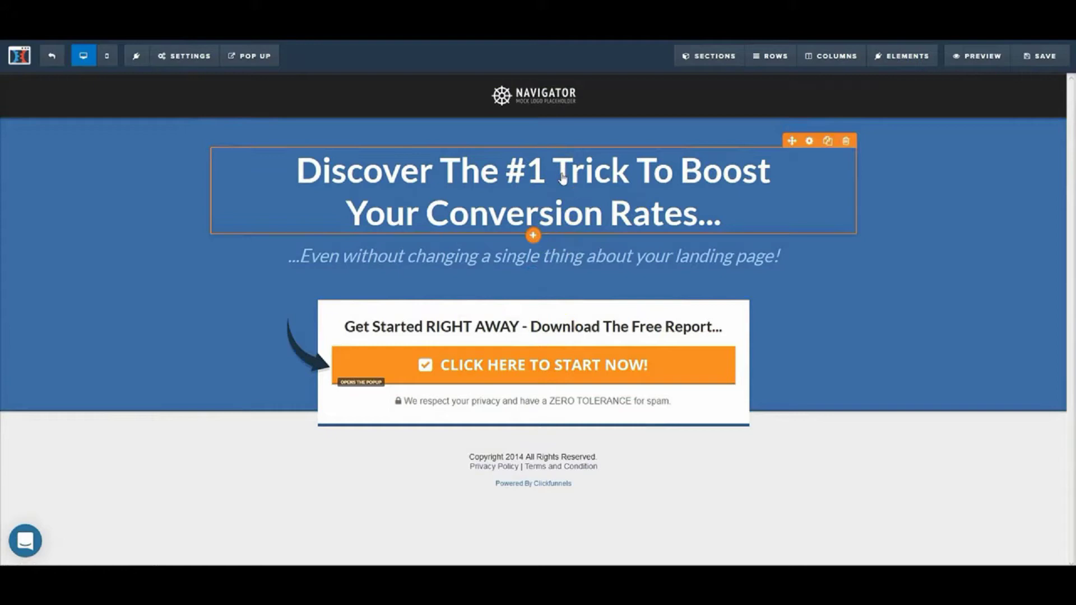
click(545, 107)
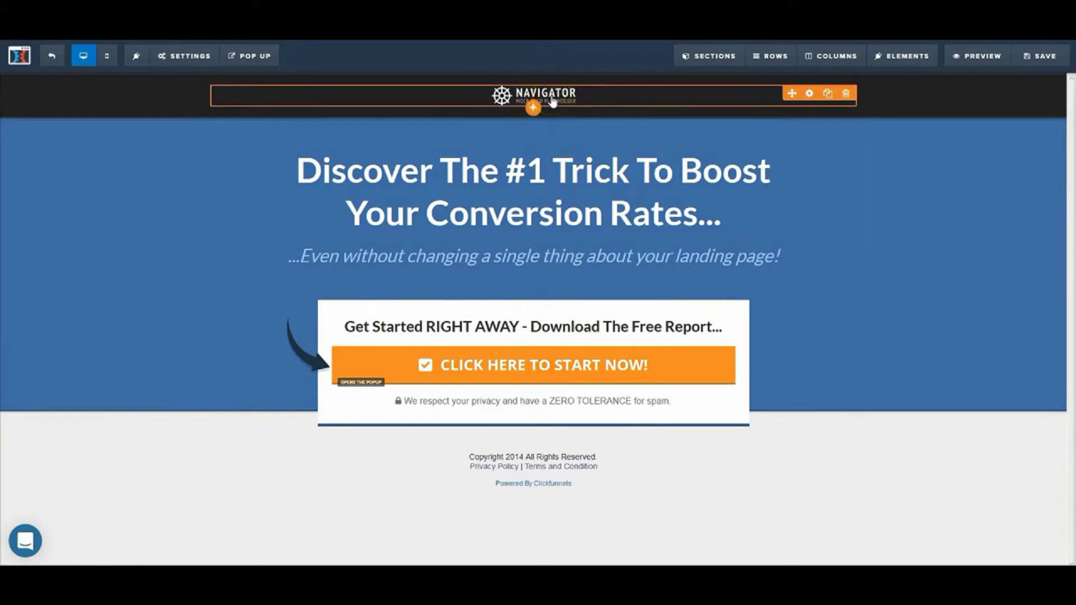
click(552, 100)
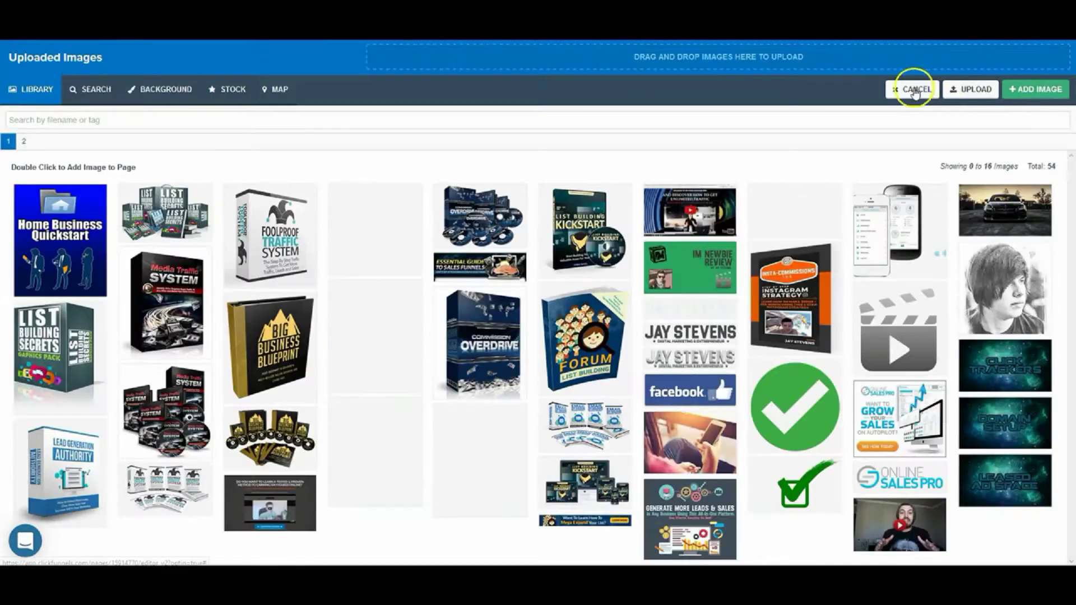
click(914, 91)
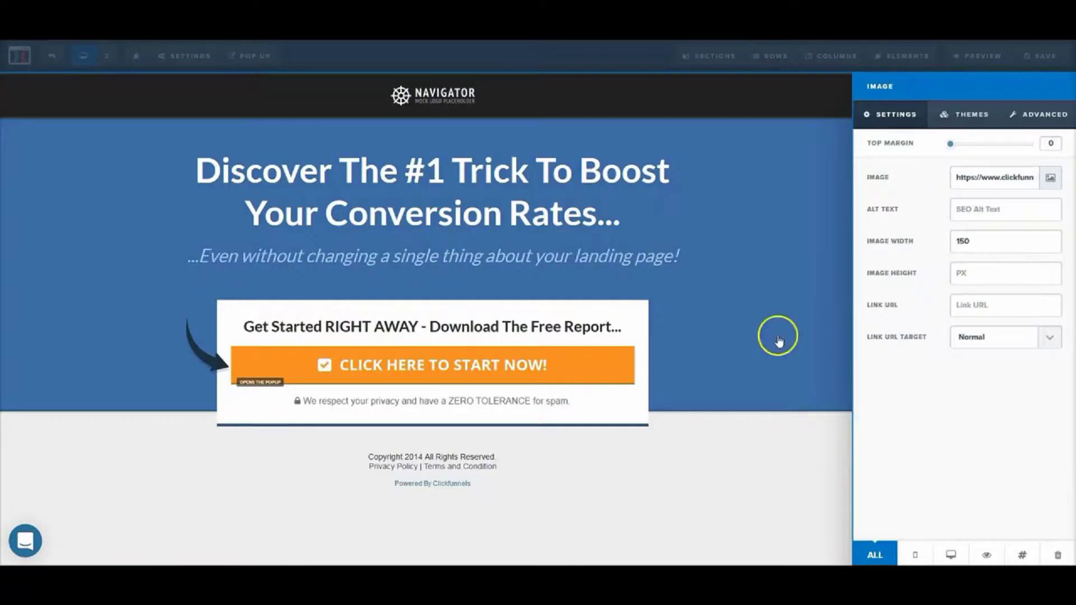
click(488, 133)
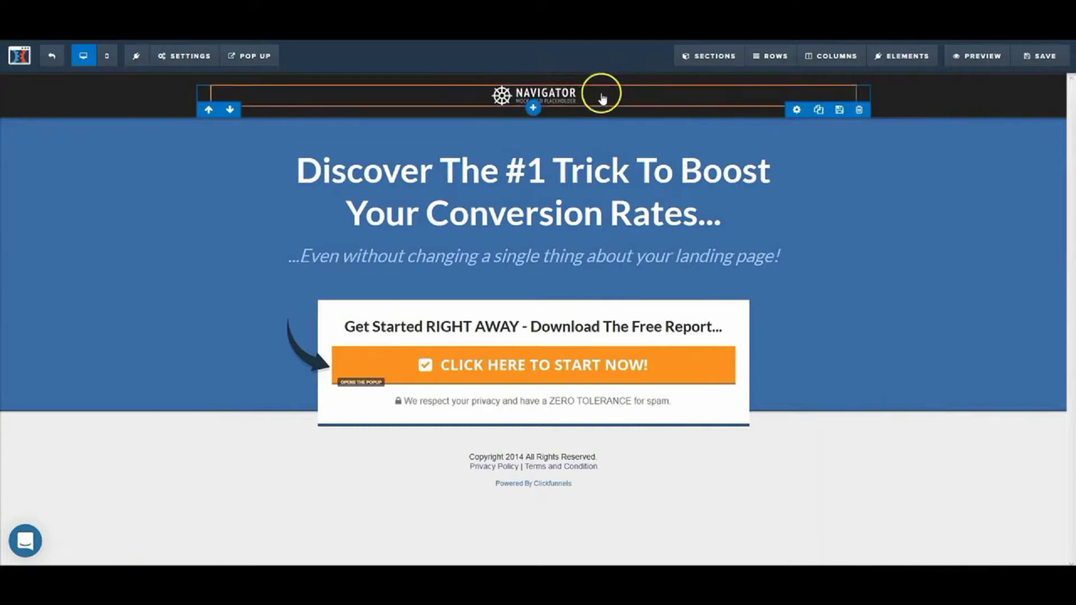
click(576, 96)
click(684, 134)
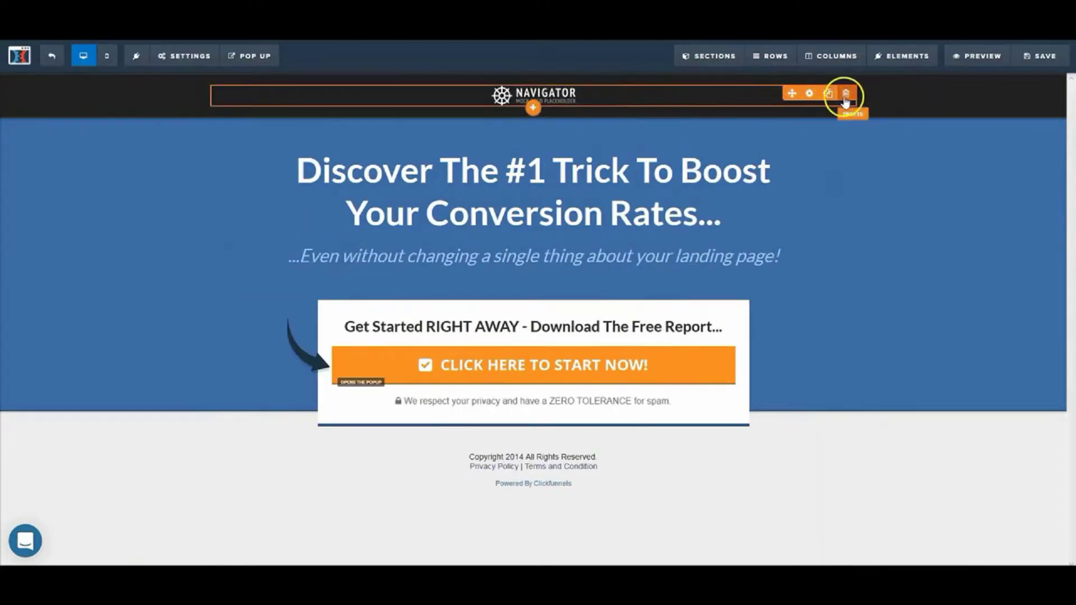
click(846, 94)
click(537, 250)
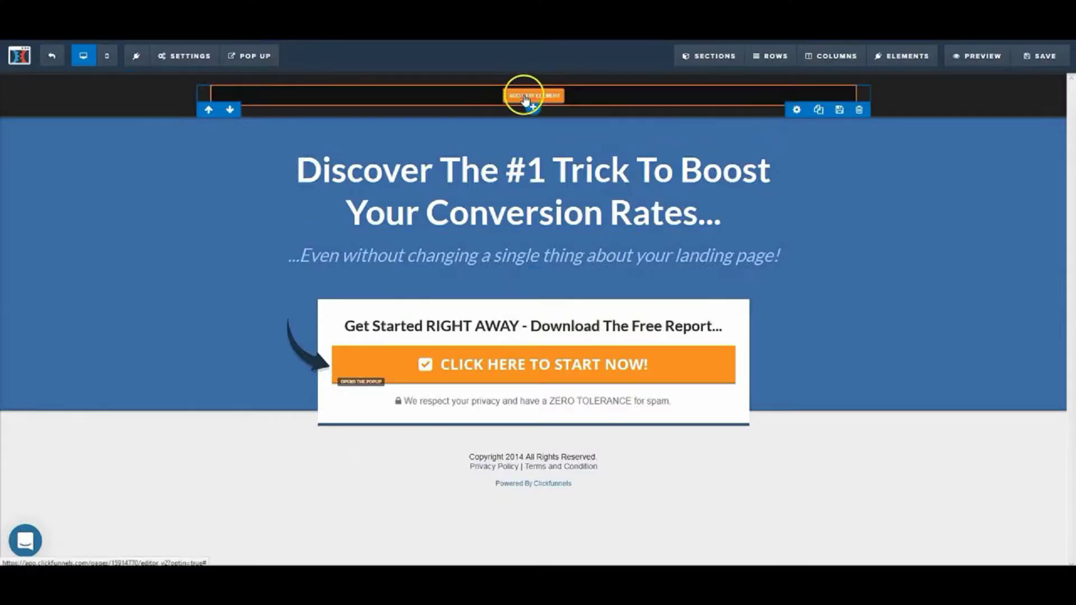
- Drop a Headline element into the empty header row and select the reference BRAND NEW banner text
click(526, 99)
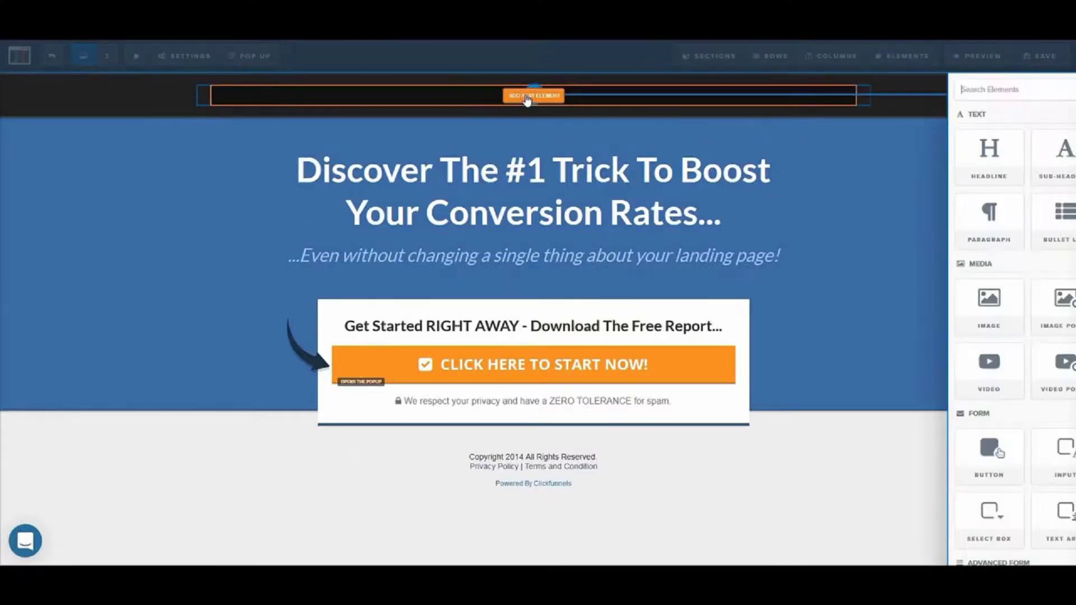
drag(866, 148, 867, 163)
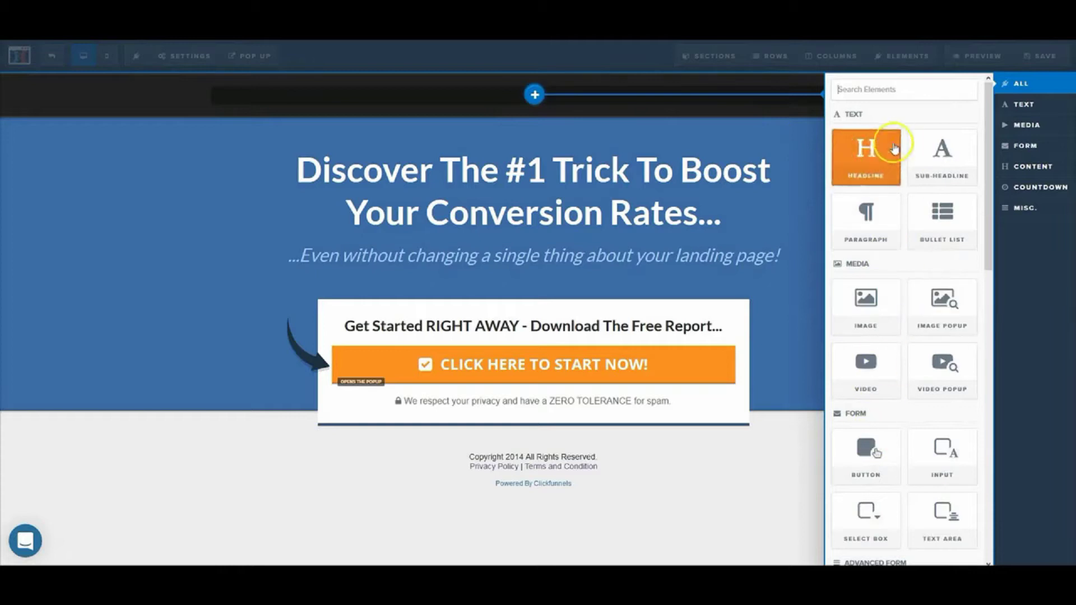
drag(875, 149, 875, 148)
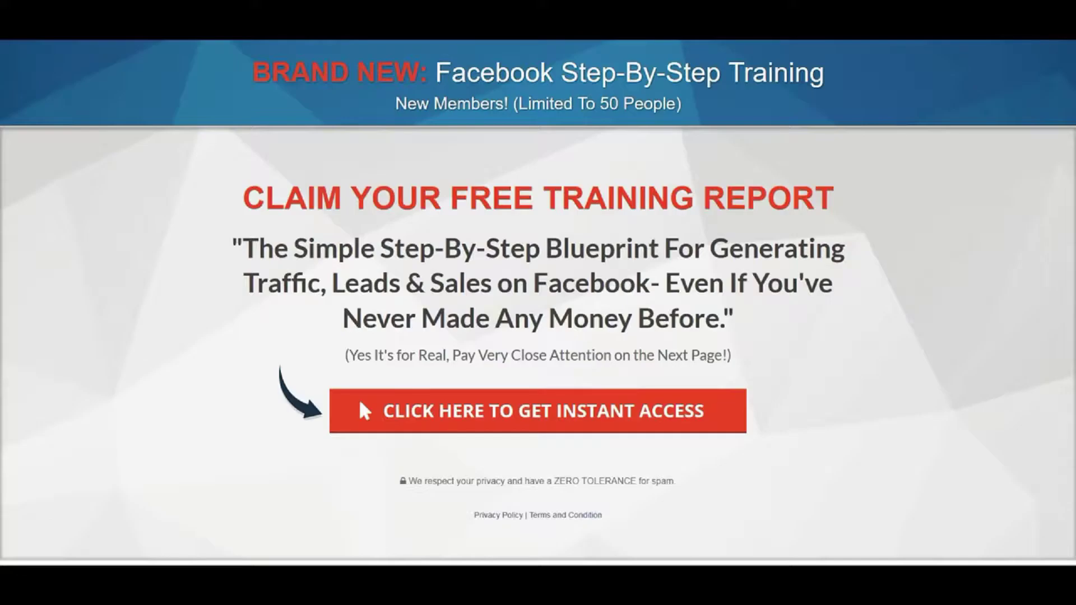
drag(257, 73, 823, 82)
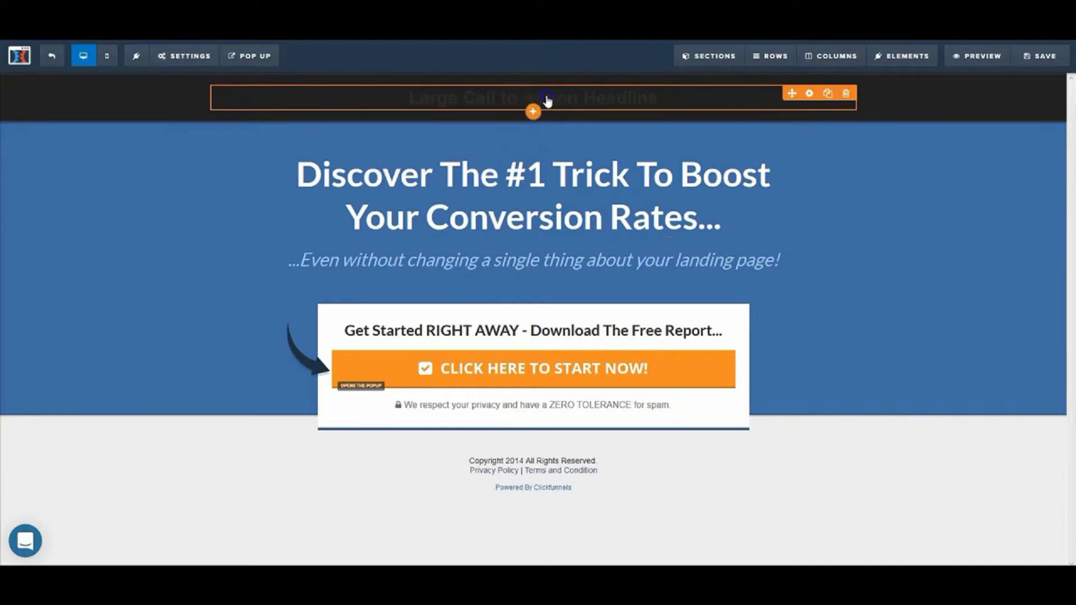
- Paste 'BRAND NEW: Facebook Step-By-Step Training' over the placeholder top headline
double_click(547, 99)
triple_click(547, 96)
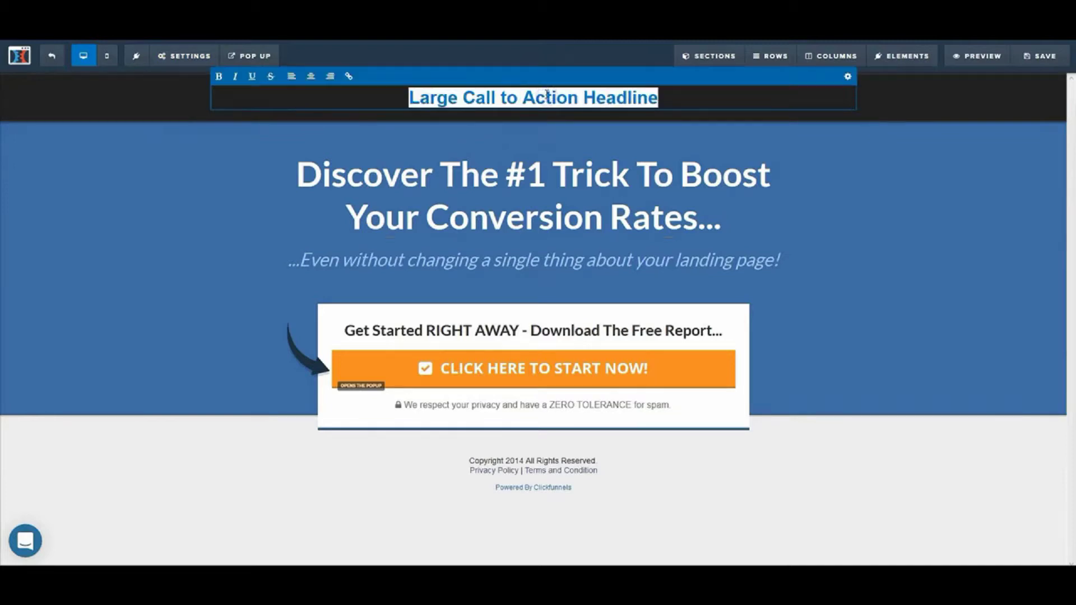
key(ctrl+v)
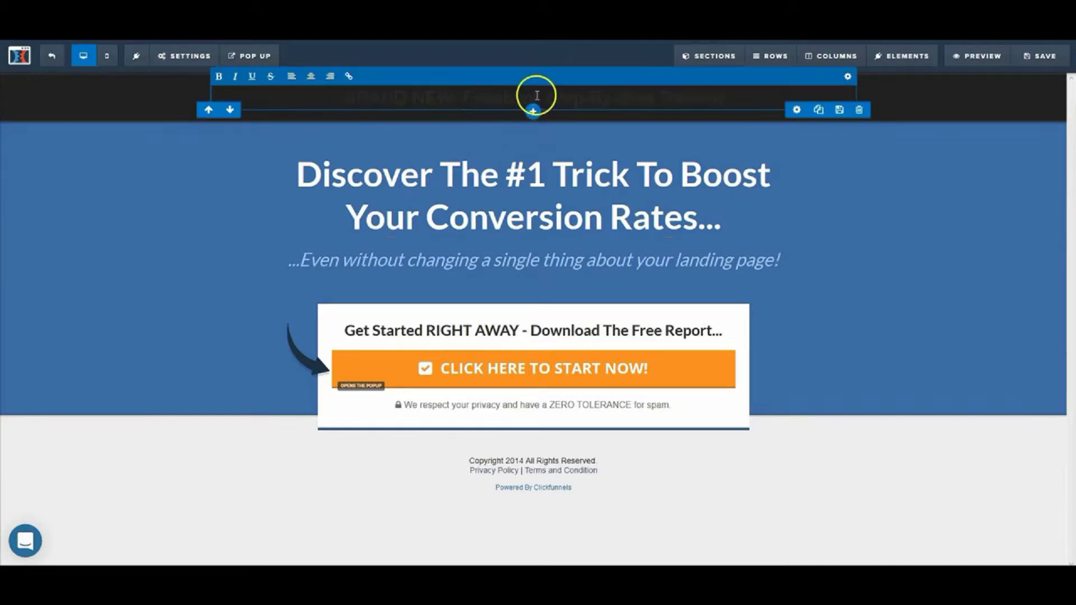
click(484, 138)
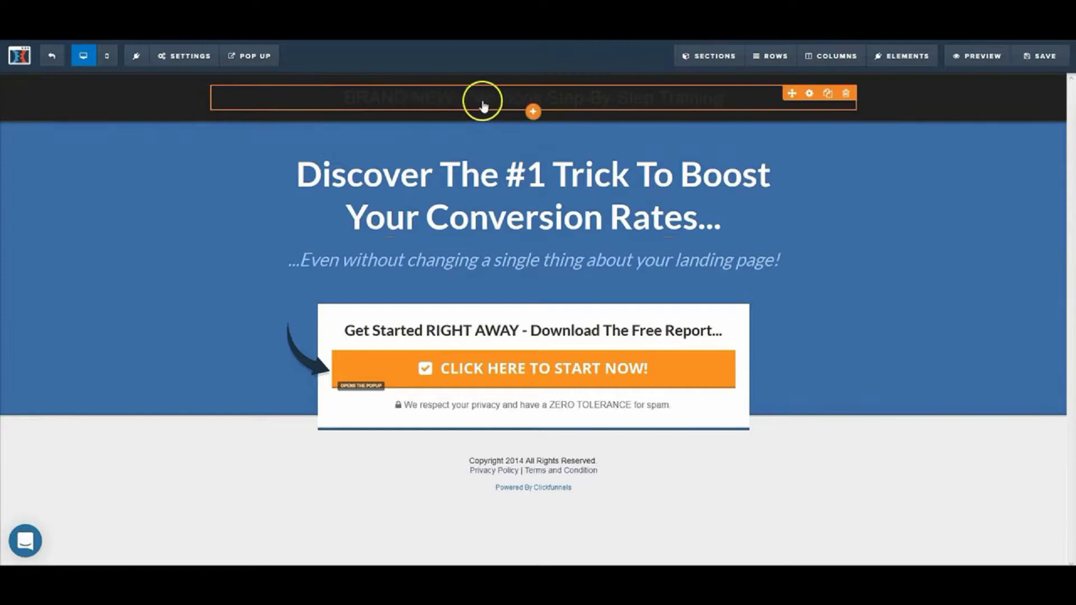
- Set the top headline's text color to white and its bold color to red
click(810, 95)
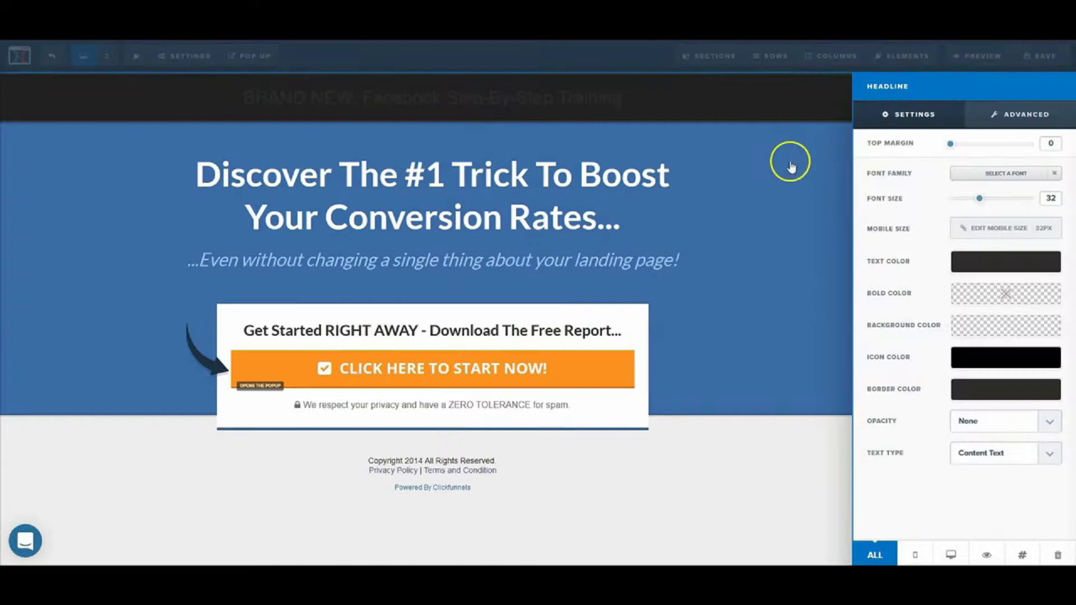
click(1002, 262)
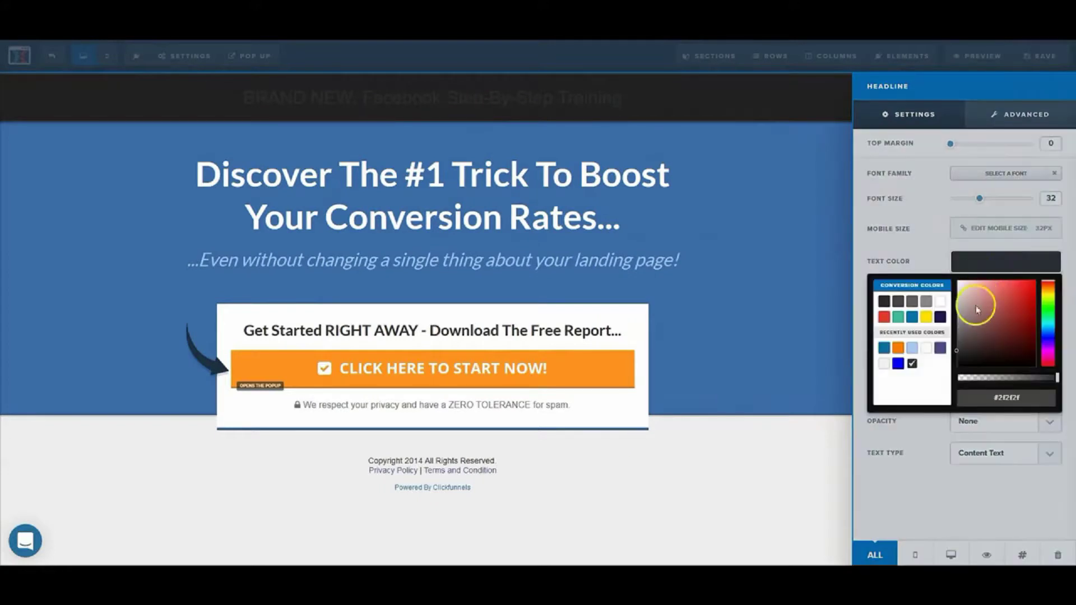
click(898, 318)
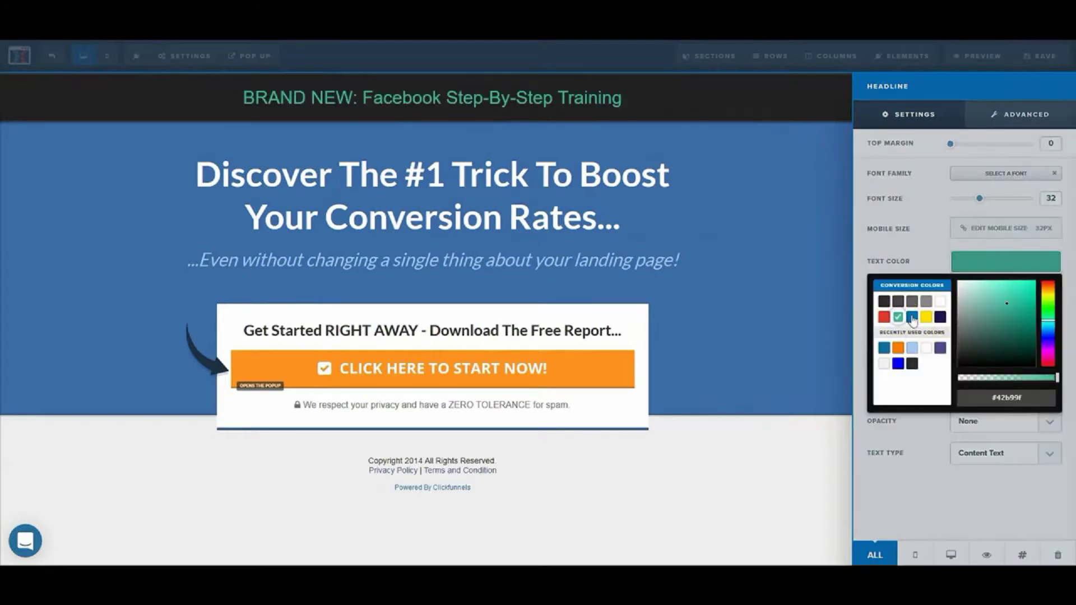
click(940, 301)
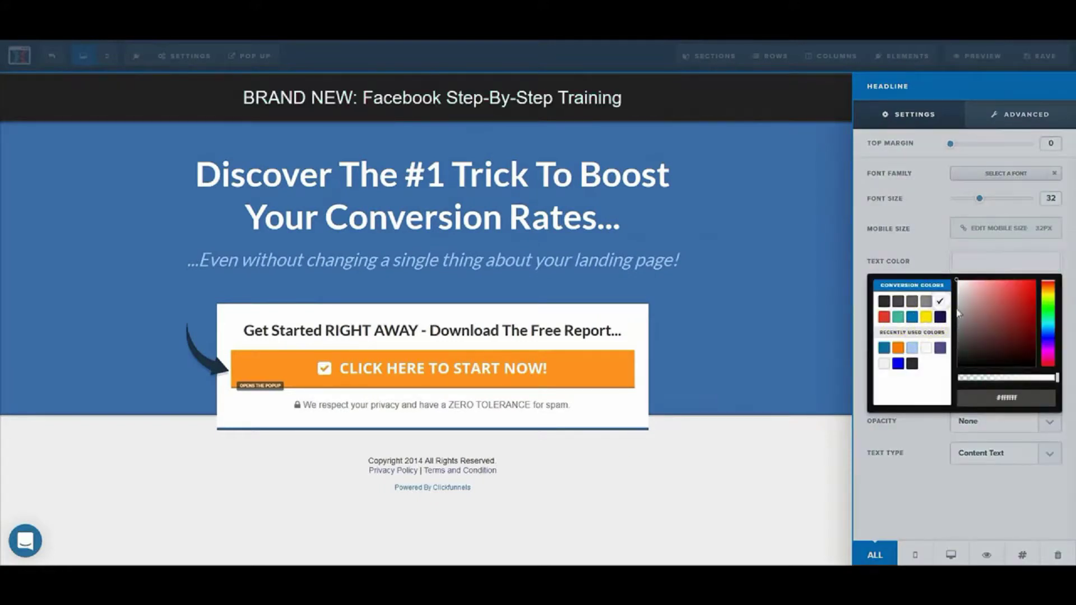
drag(972, 306, 952, 279)
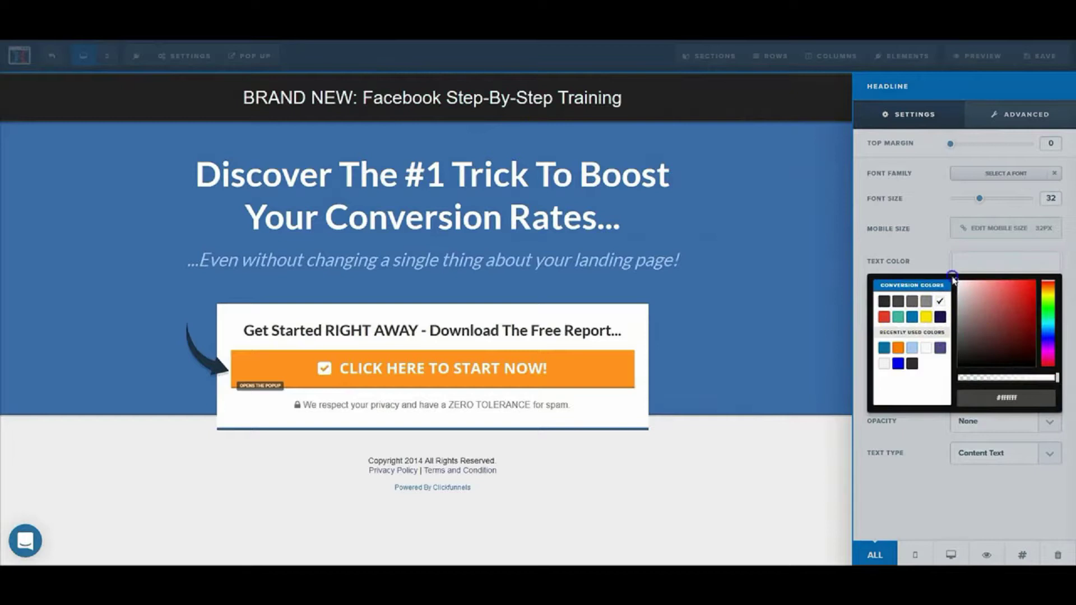
click(911, 247)
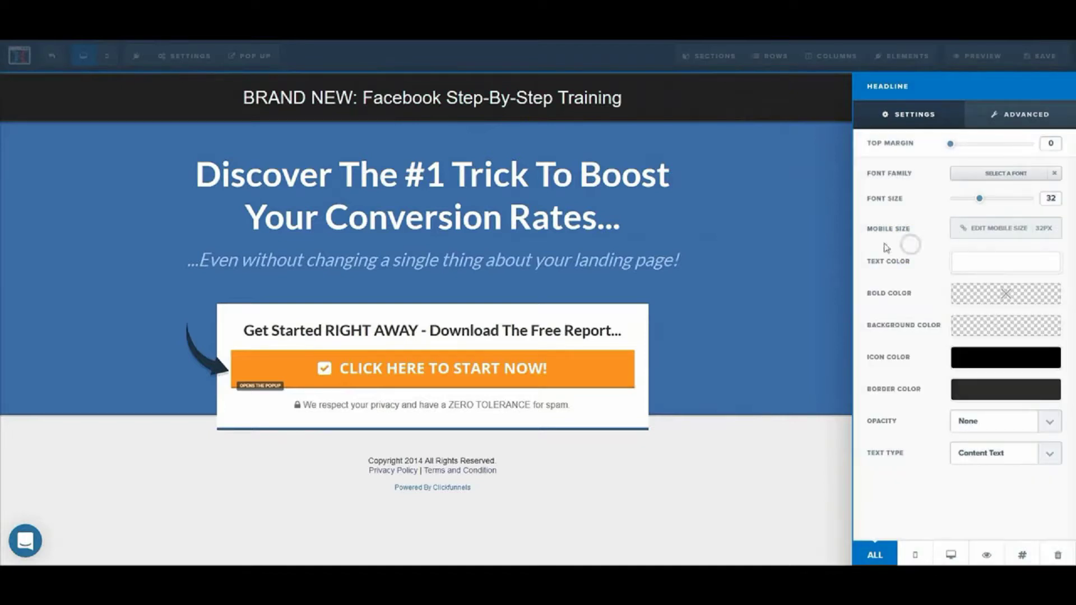
click(966, 292)
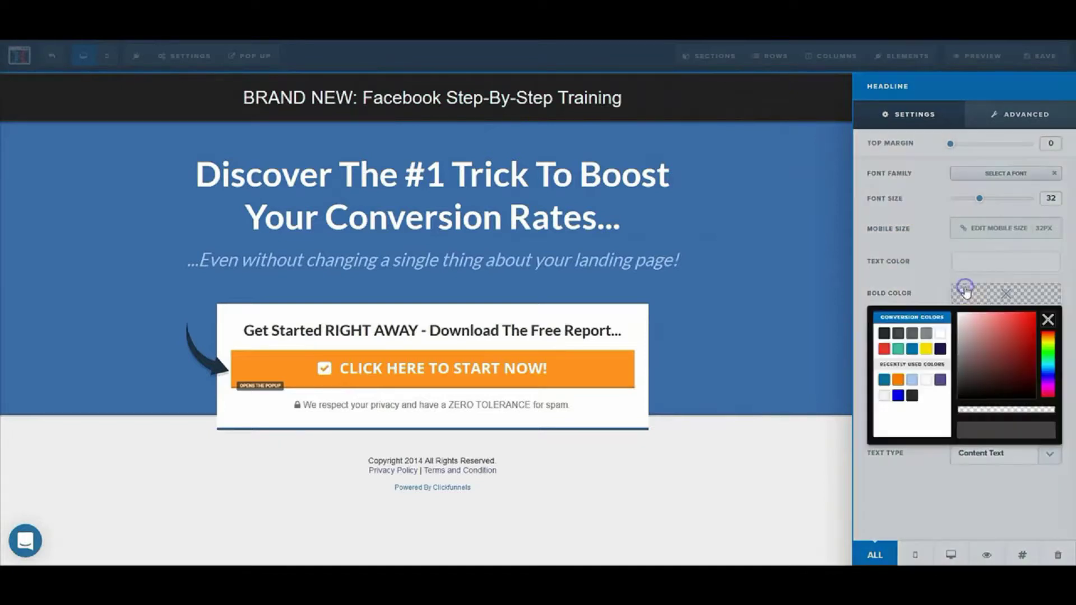
click(884, 351)
click(935, 283)
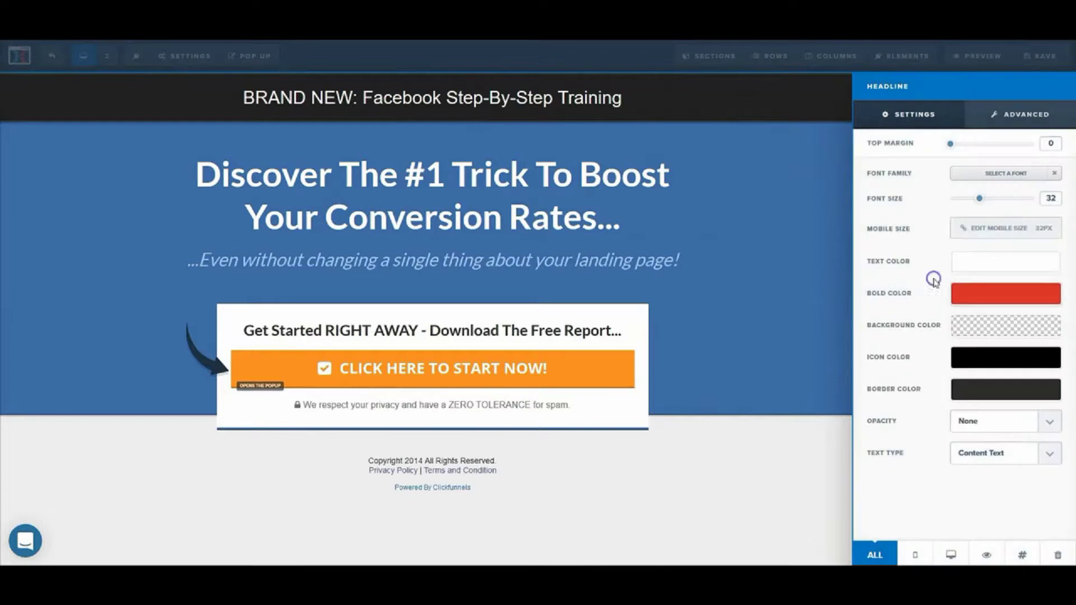
click(742, 233)
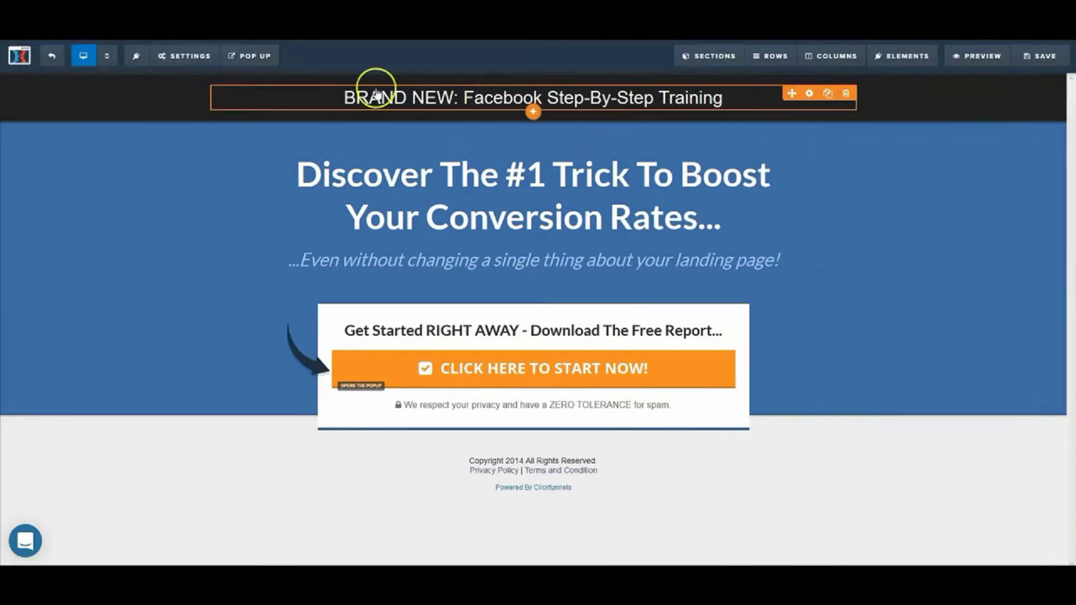
- Make the words 'BRAND NEW:' bold so they show in red
click(359, 97)
drag(336, 98, 440, 99)
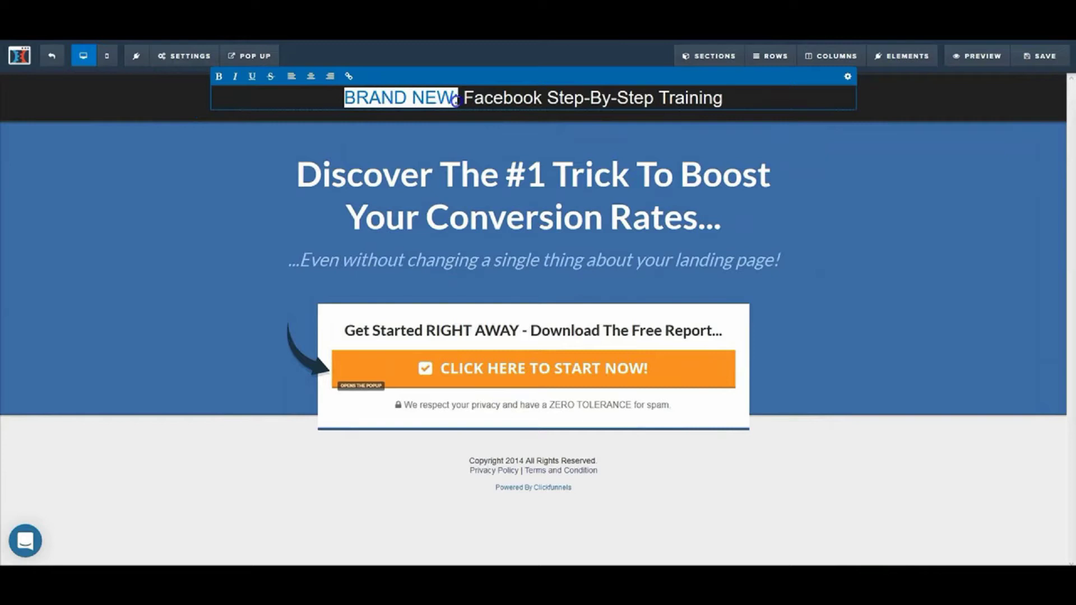
click(218, 75)
click(211, 130)
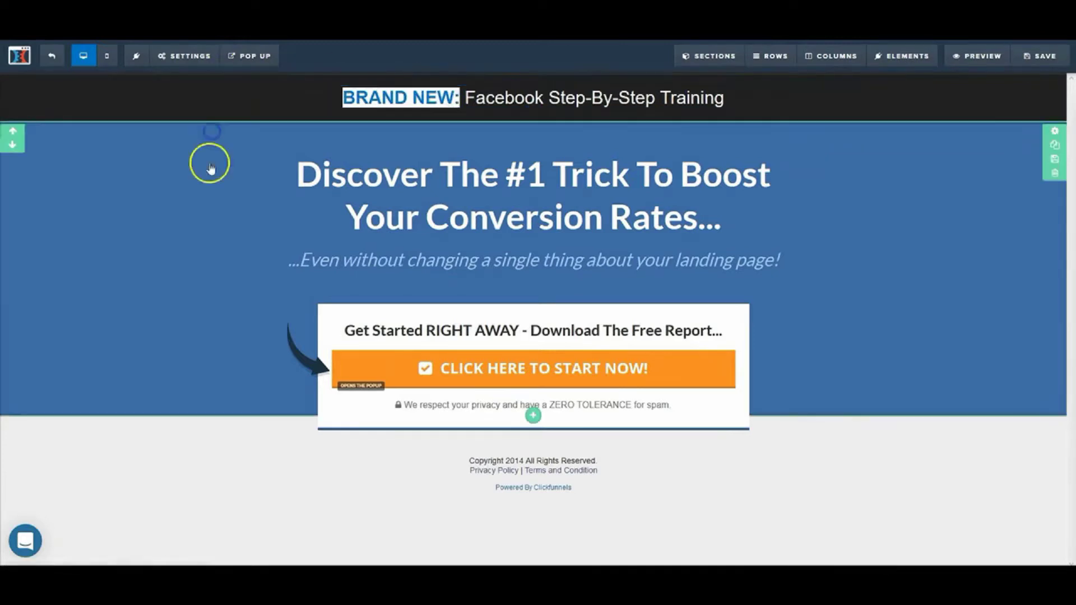
click(193, 196)
- Set the top headline to font size 44 with top margin 5, then select the reference main headline
mouse_move(708, 101)
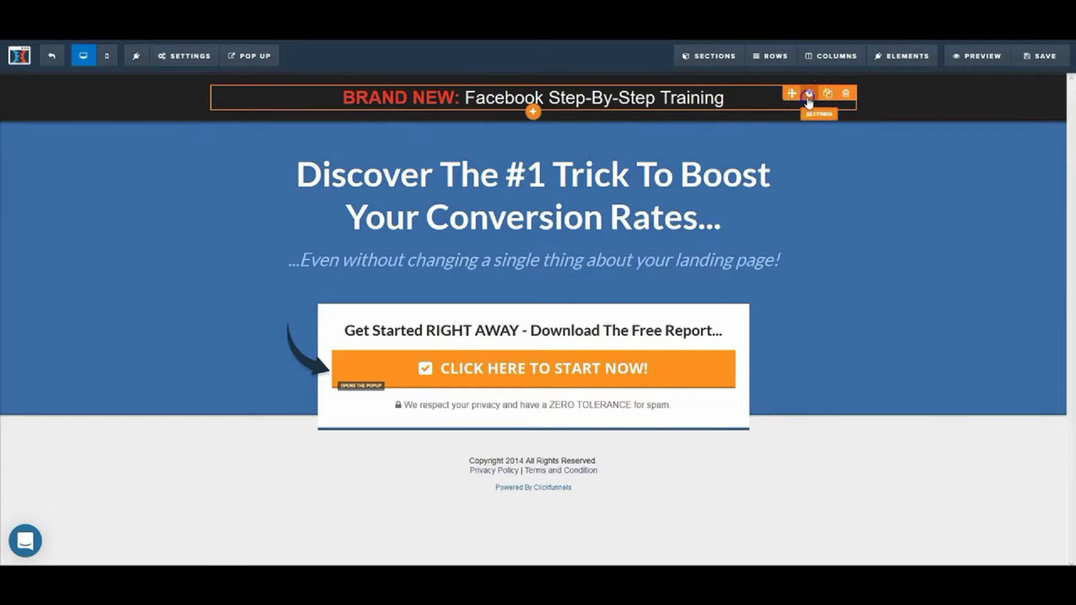
click(808, 94)
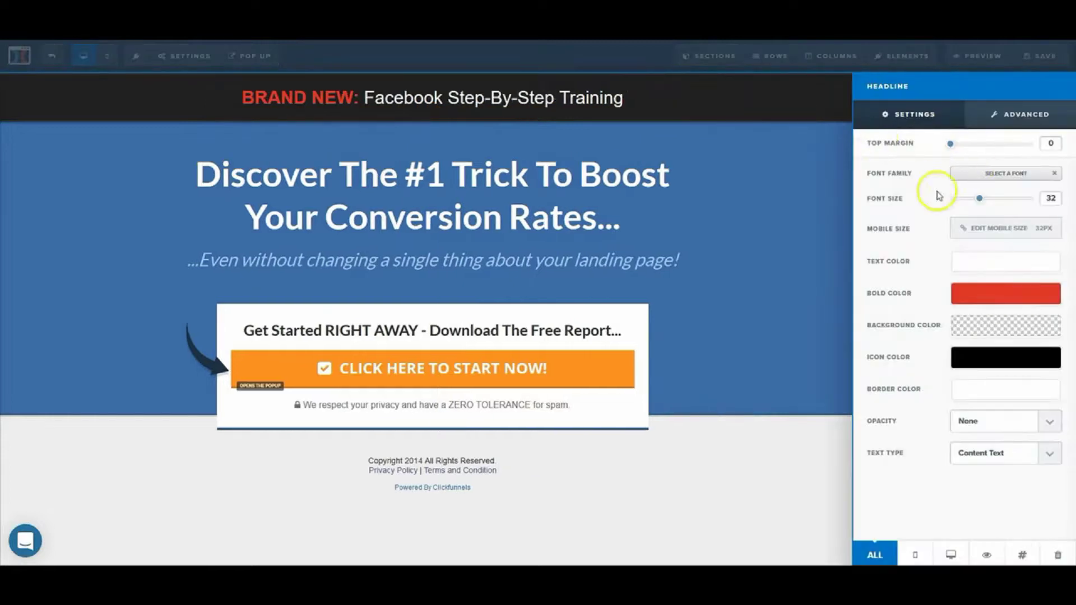
drag(979, 198, 1000, 203)
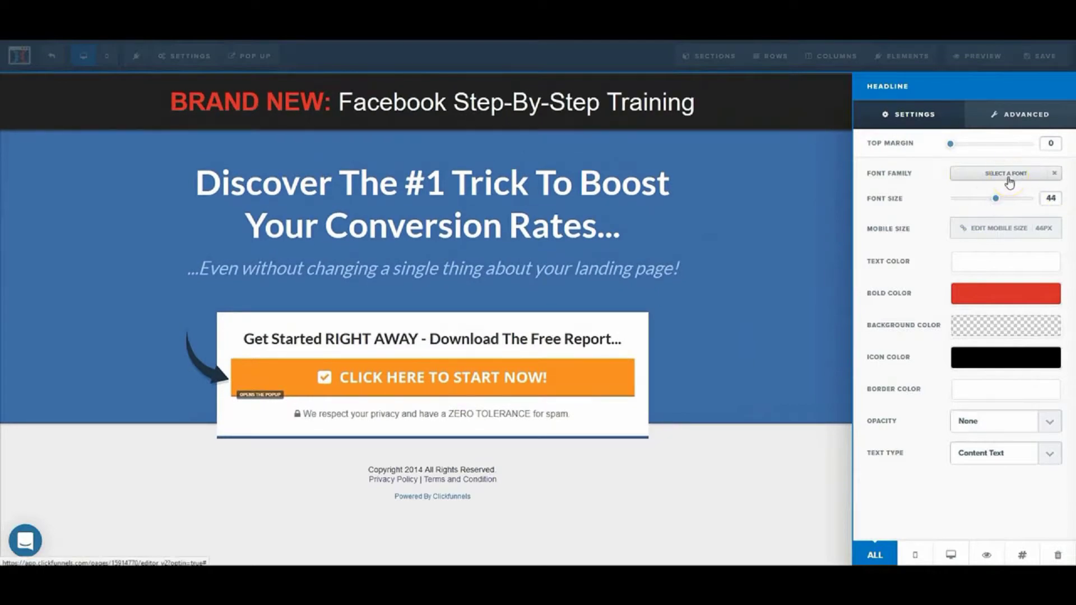
mouse_move(951, 145)
mouse_down()
mouse_move(992, 148)
mouse_move(955, 144)
mouse_up()
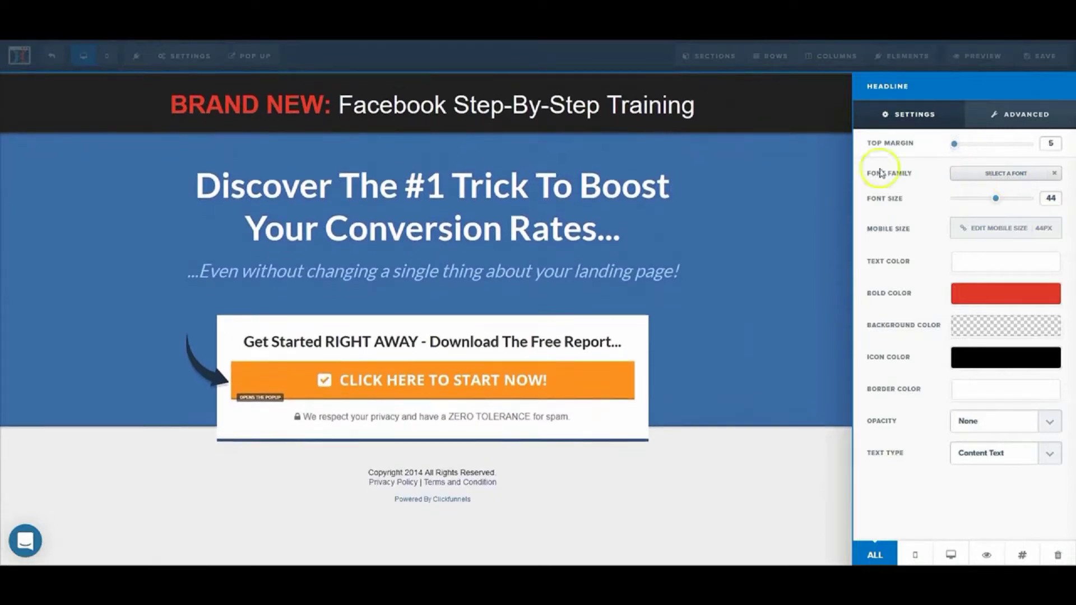
click(785, 227)
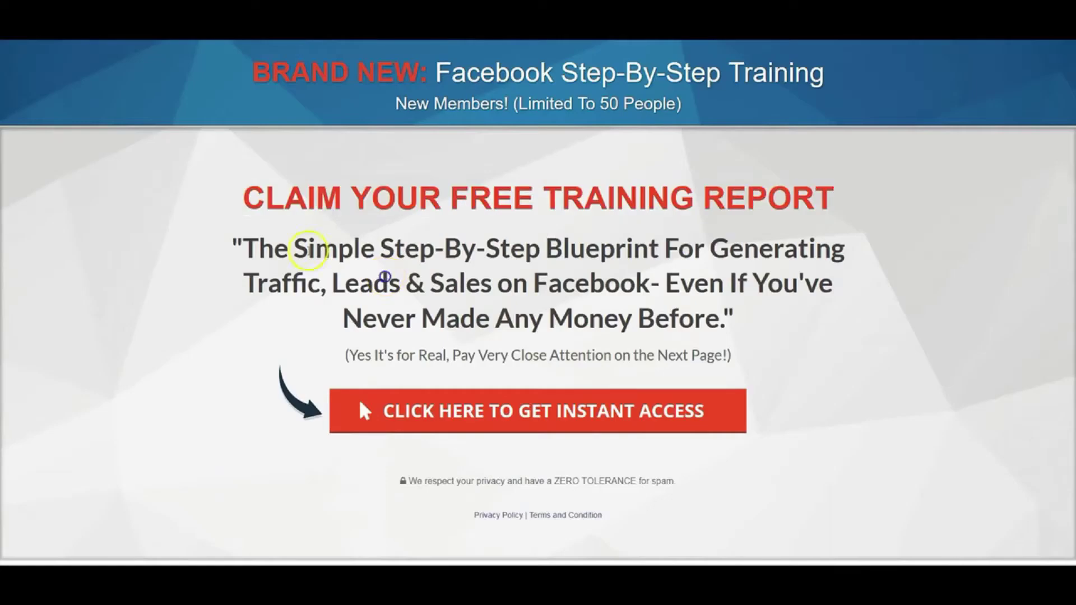
drag(283, 252, 641, 285)
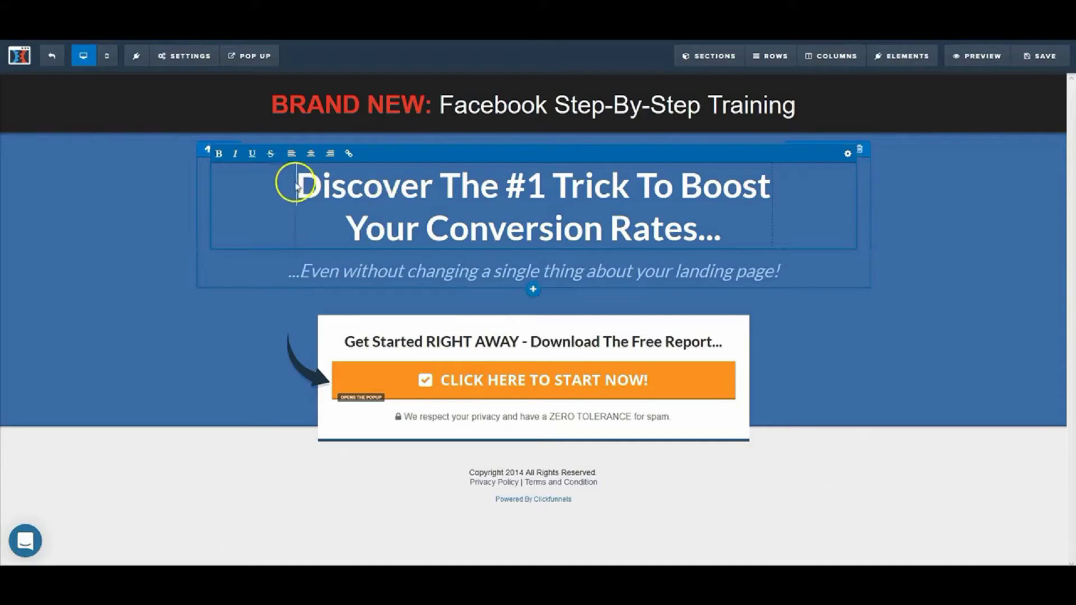
- Replace the 'Discover The #1 Trick' headline with the Facebook blueprint text and shrink it from 62 to 54
drag(293, 185, 741, 244)
text(The Simple Step-By-Step Blueprint For Generating Traffic, Leads & Sales on Facebook)
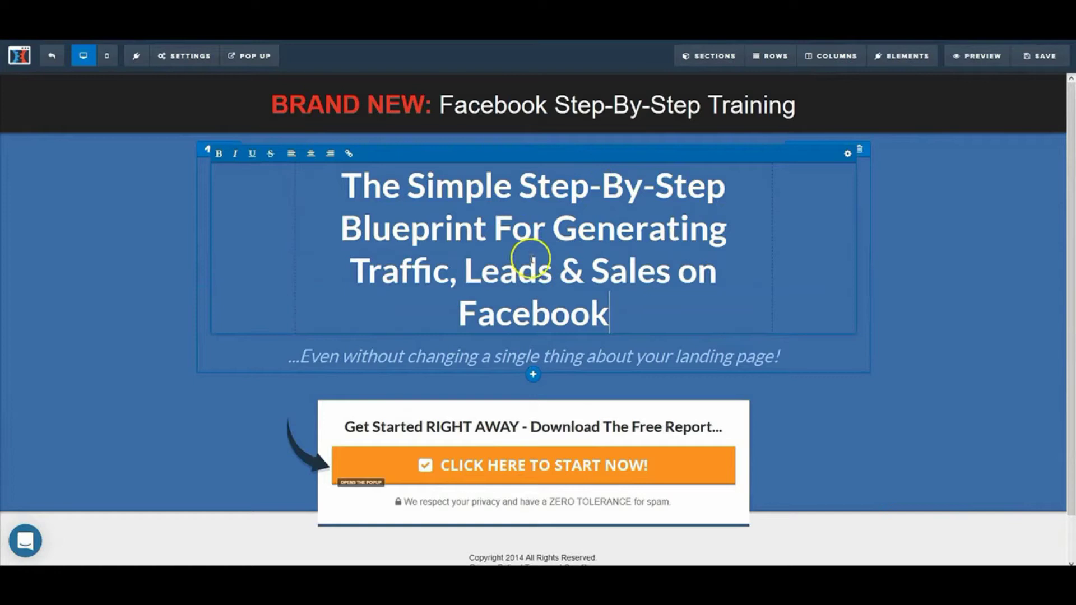
click(788, 255)
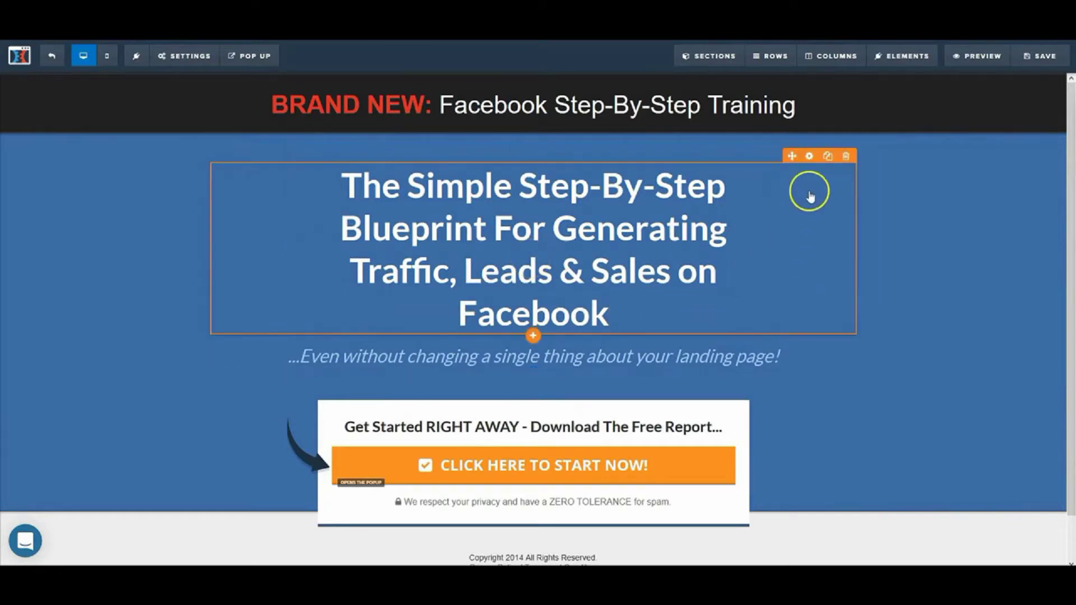
click(808, 157)
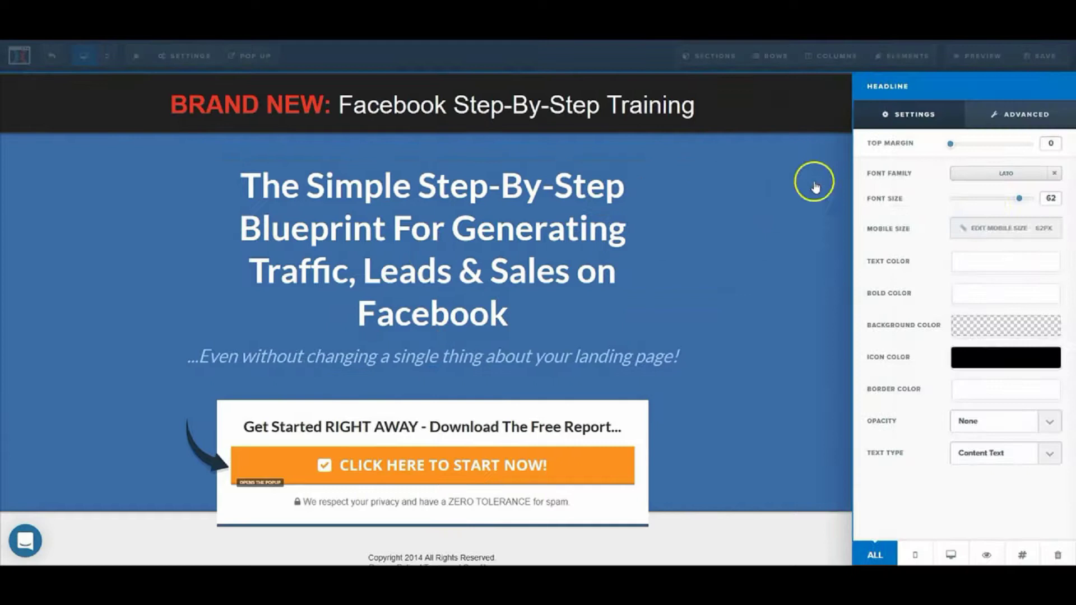
drag(1019, 201, 1015, 202)
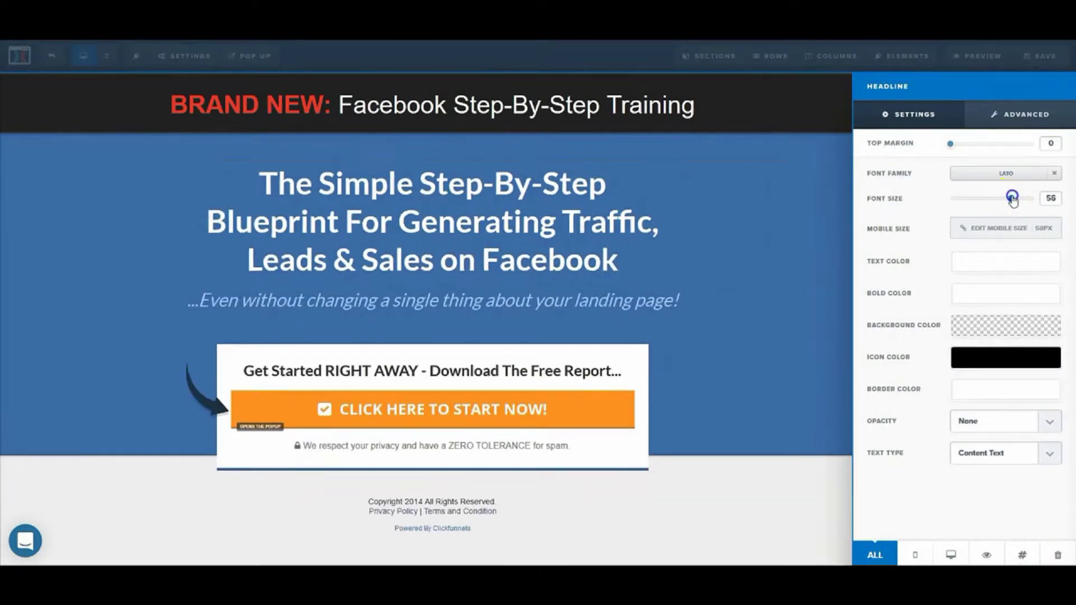
drag(1012, 201, 1010, 200)
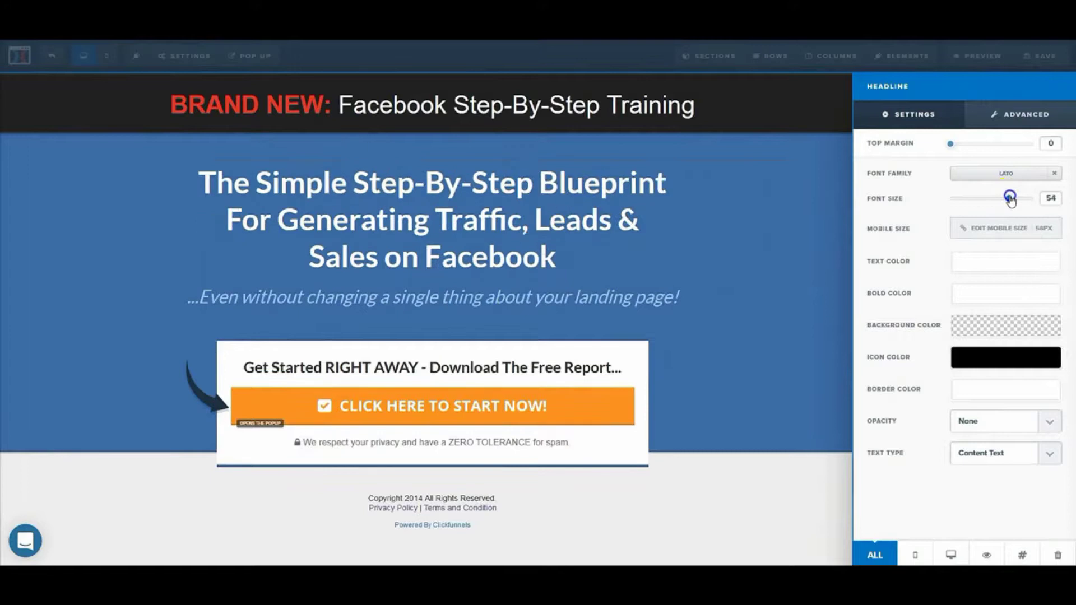
click(807, 223)
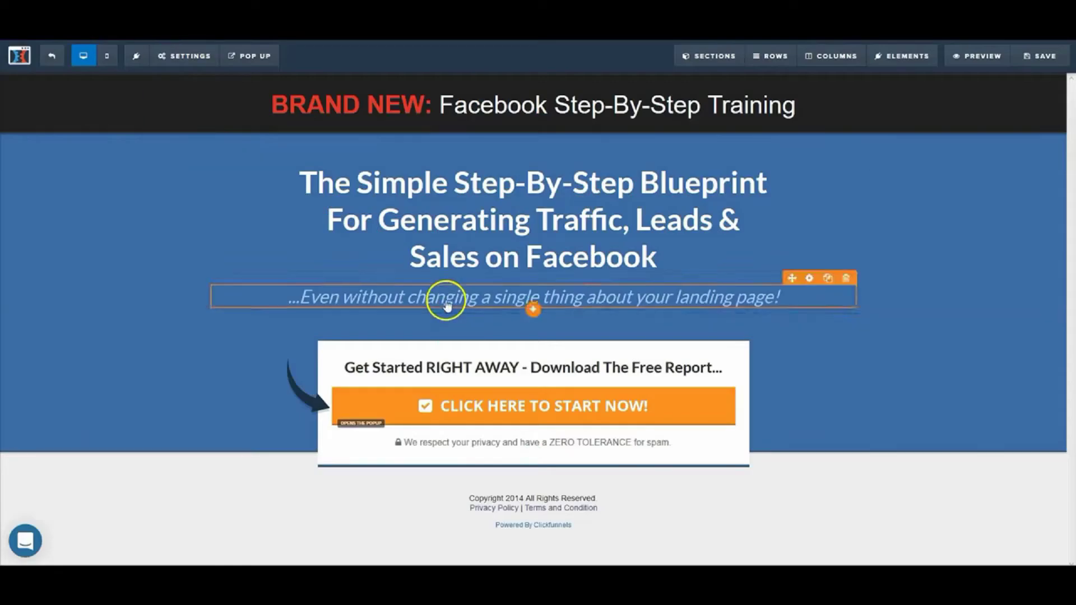
- Paste 'Even If You've Never Made Any Money Before' as the subheadline and review its line-height styling
triple_click(446, 300)
text(Even If You've Never Made Any Money Before)
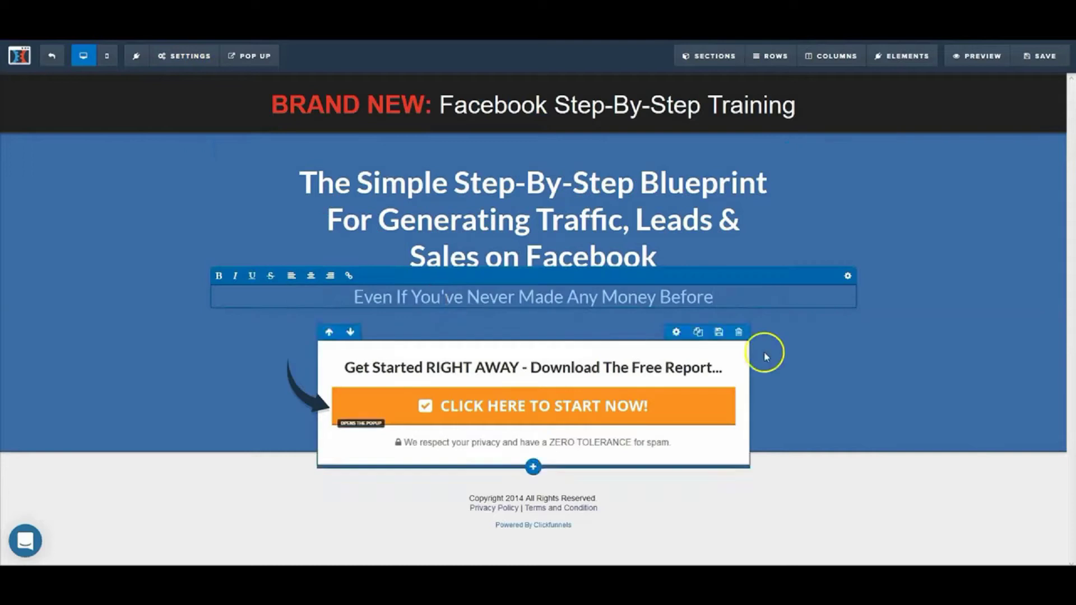
click(847, 277)
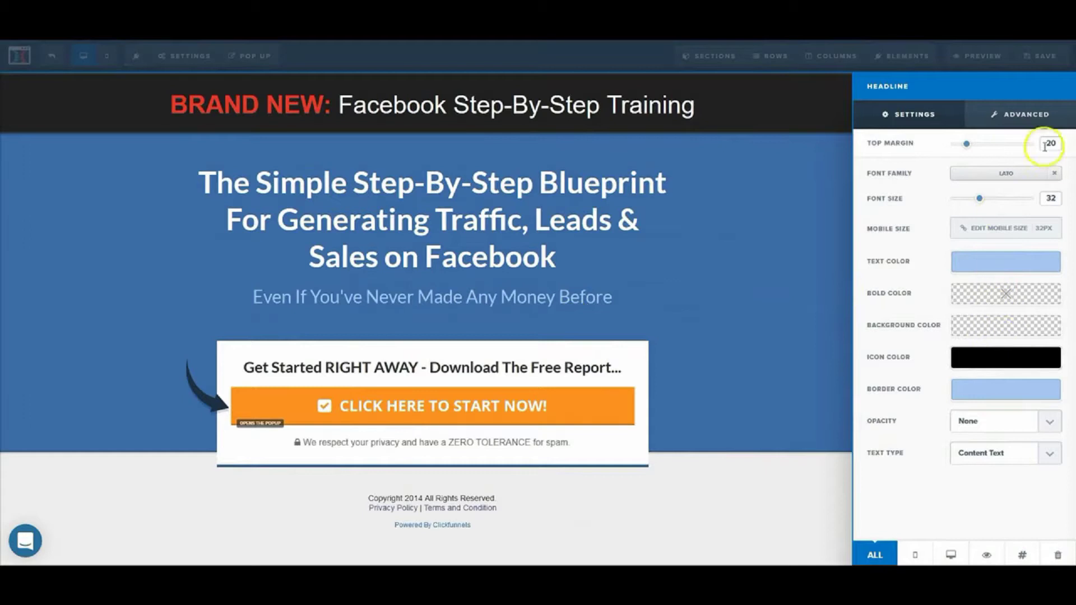
click(1028, 120)
click(960, 183)
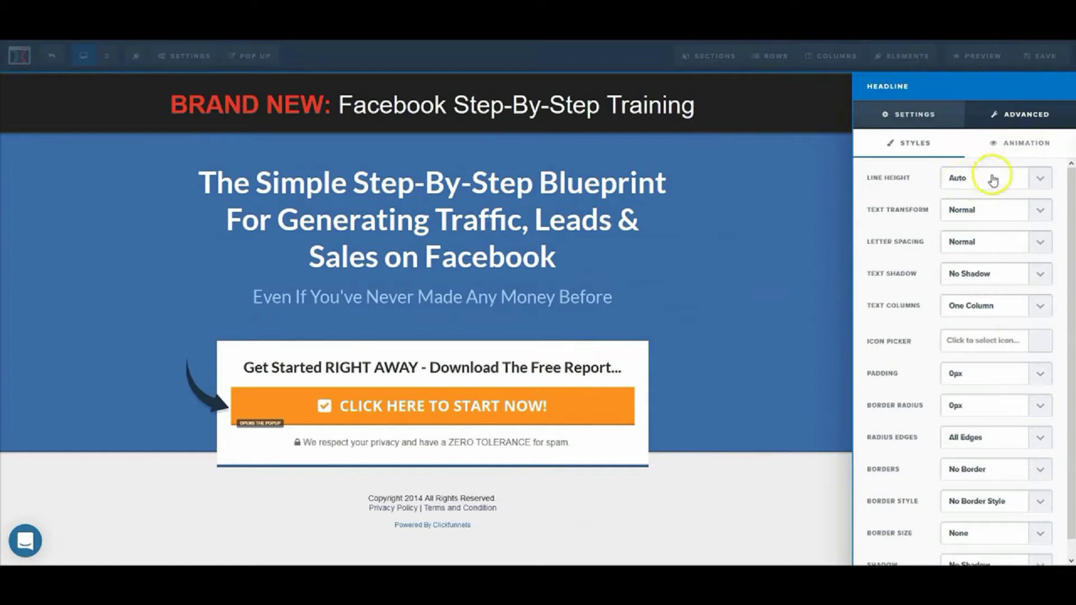
click(1020, 143)
click(913, 116)
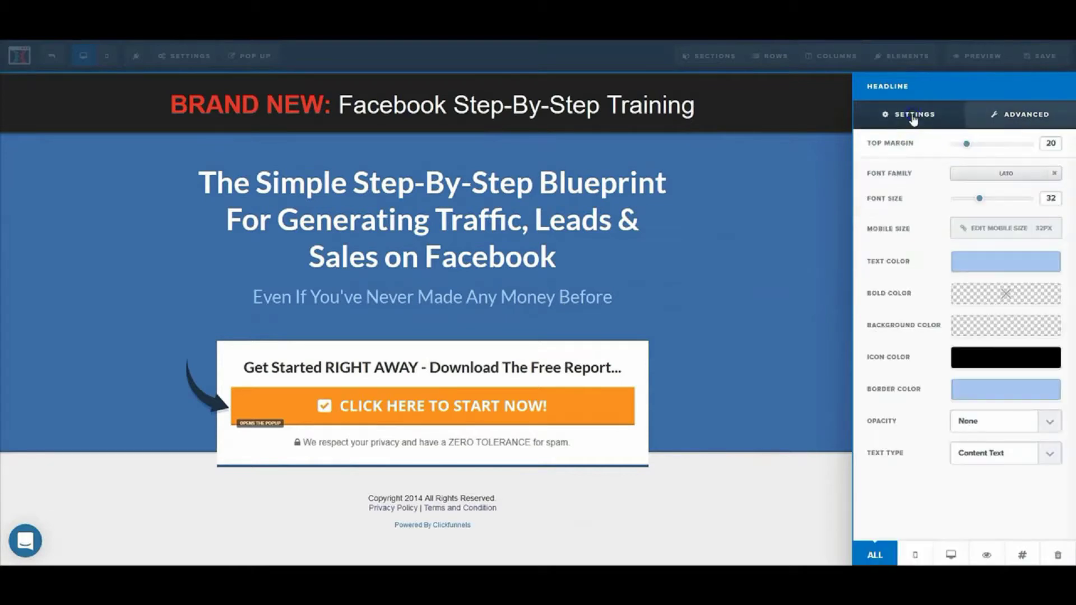
- Select the '(Yes It's for Real, Pay Very Close Attention on the Next Page!)' line on the reference page
click(712, 162)
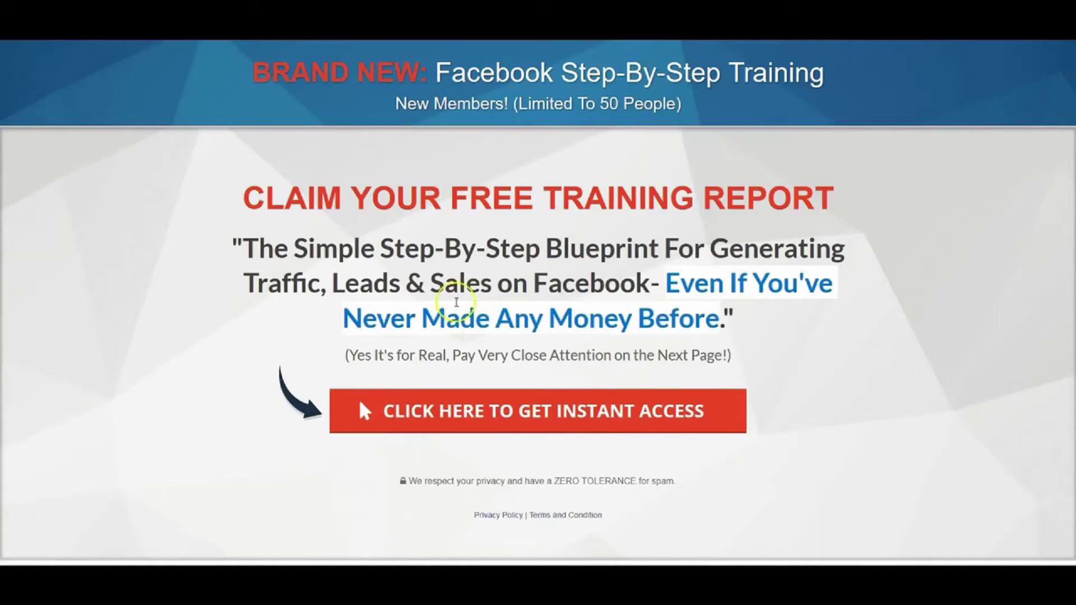
click(432, 355)
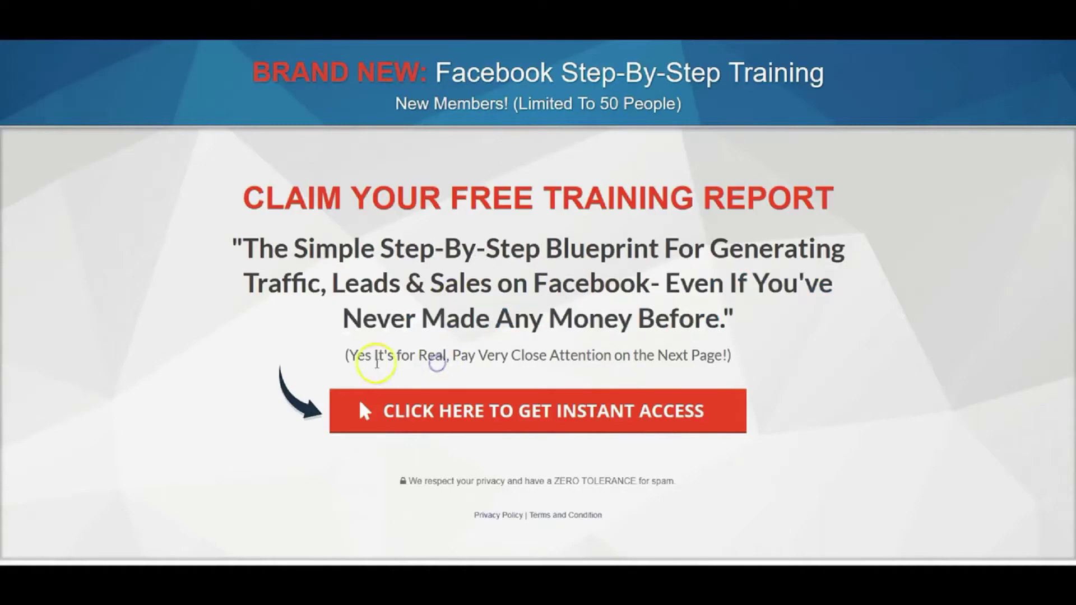
drag(346, 356, 679, 353)
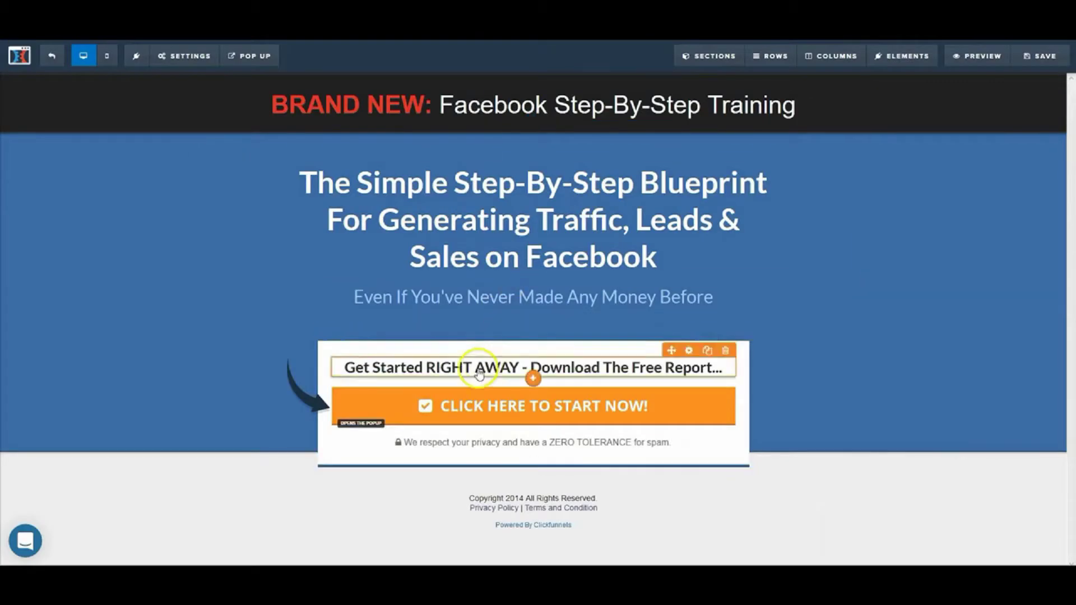
- Replace the opt-in box heading with the pasted 'Yes It's for Real' line
double_click(478, 373)
key(ctrl+a)
text(Yes It's for Real, Pay Very Close Attention on the Next Page)
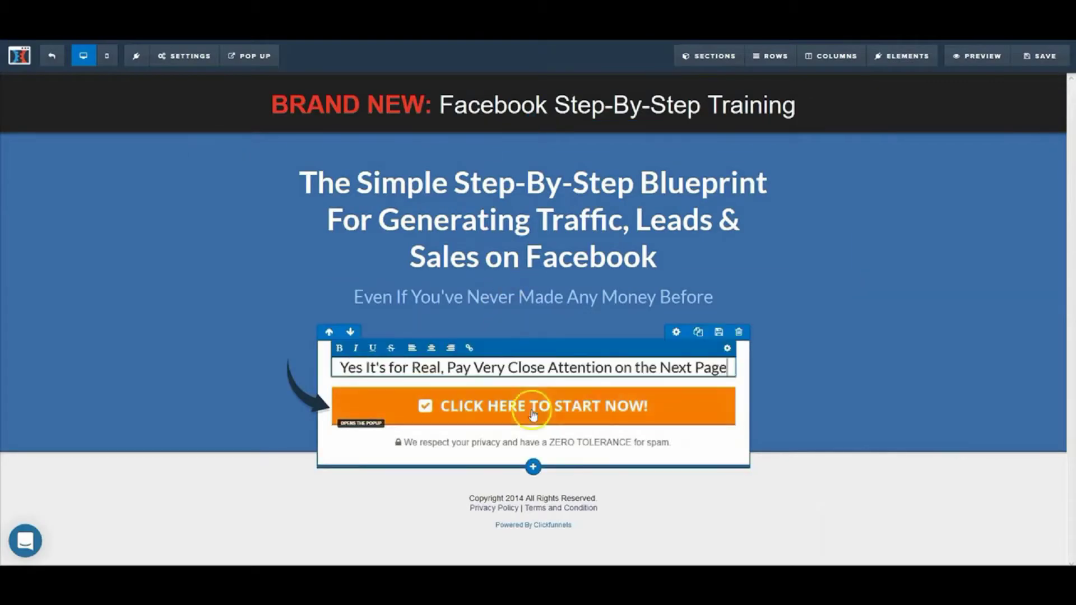
click(821, 373)
- Make the 'CLICK HERE TO START NOW!' button background red, keeping its label unchanged
click(695, 402)
click(998, 212)
double_click(997, 212)
text(ghghghTO START NOW!)
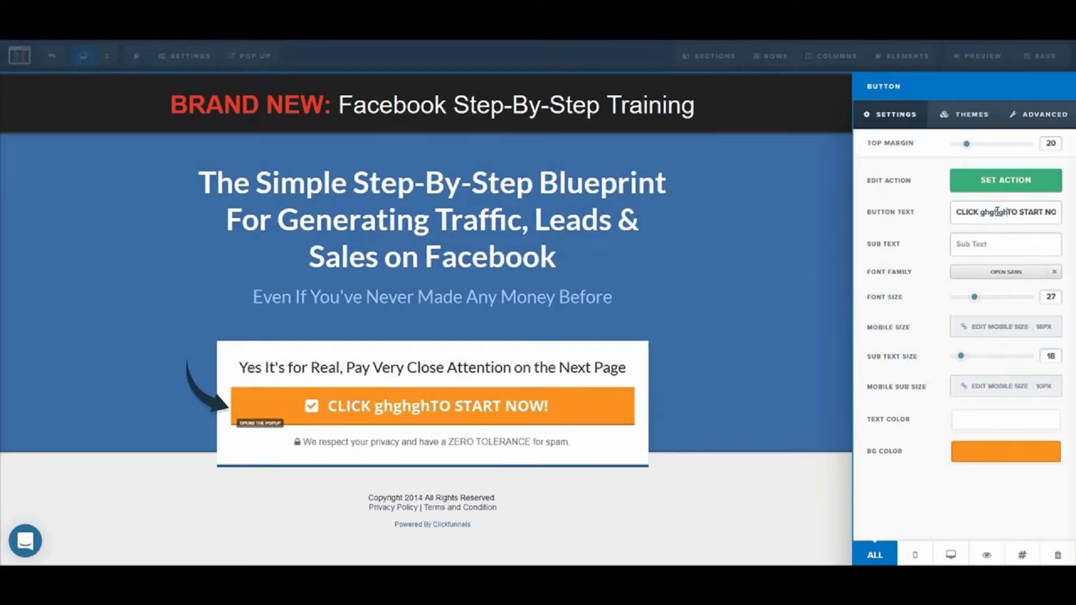
key(ctrl+z)
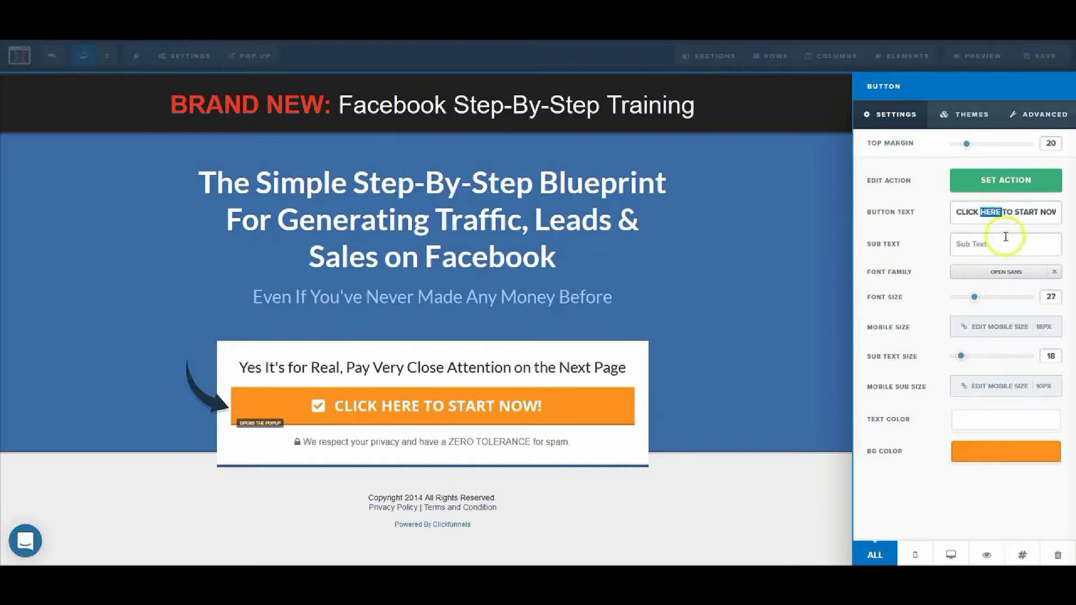
click(984, 454)
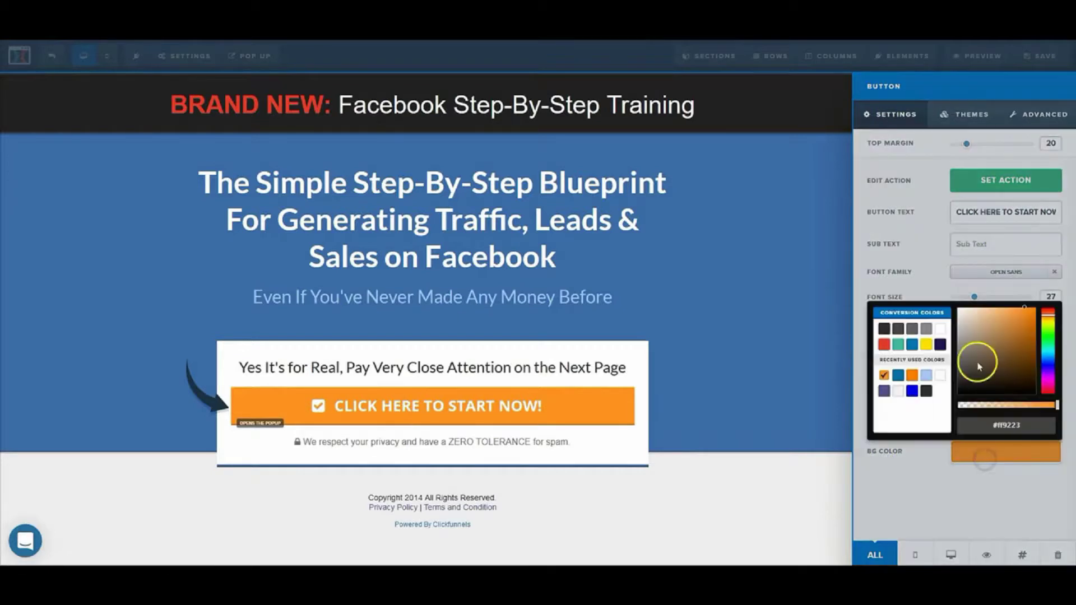
click(899, 375)
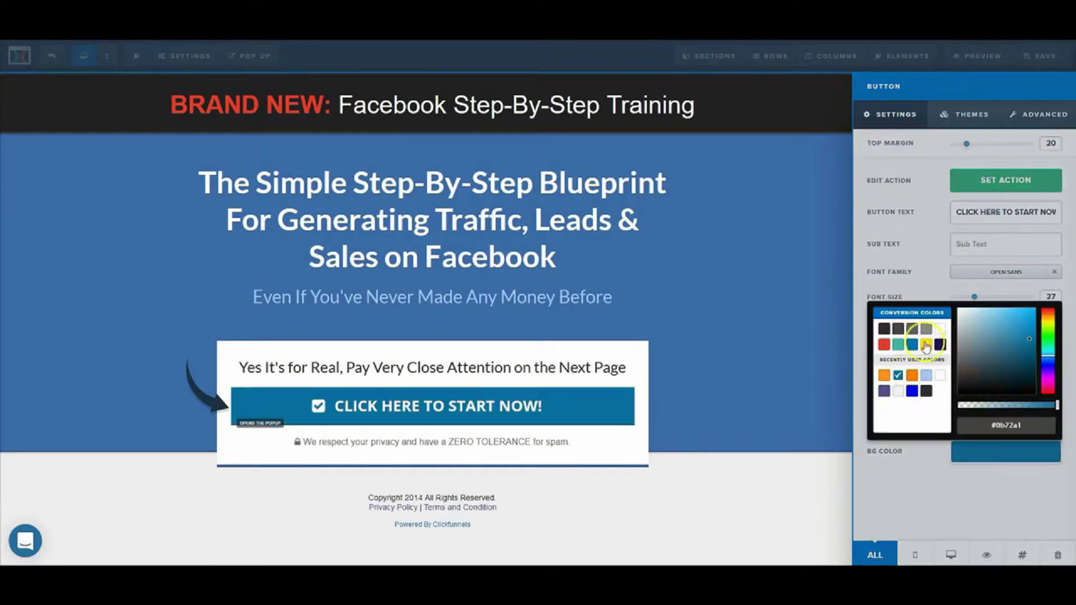
click(899, 344)
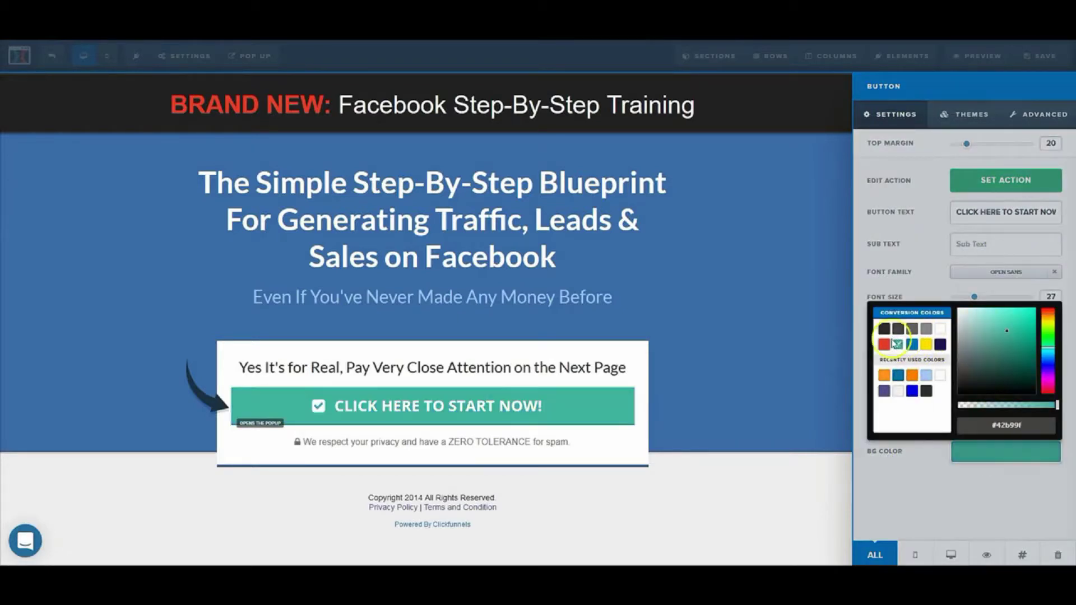
click(884, 345)
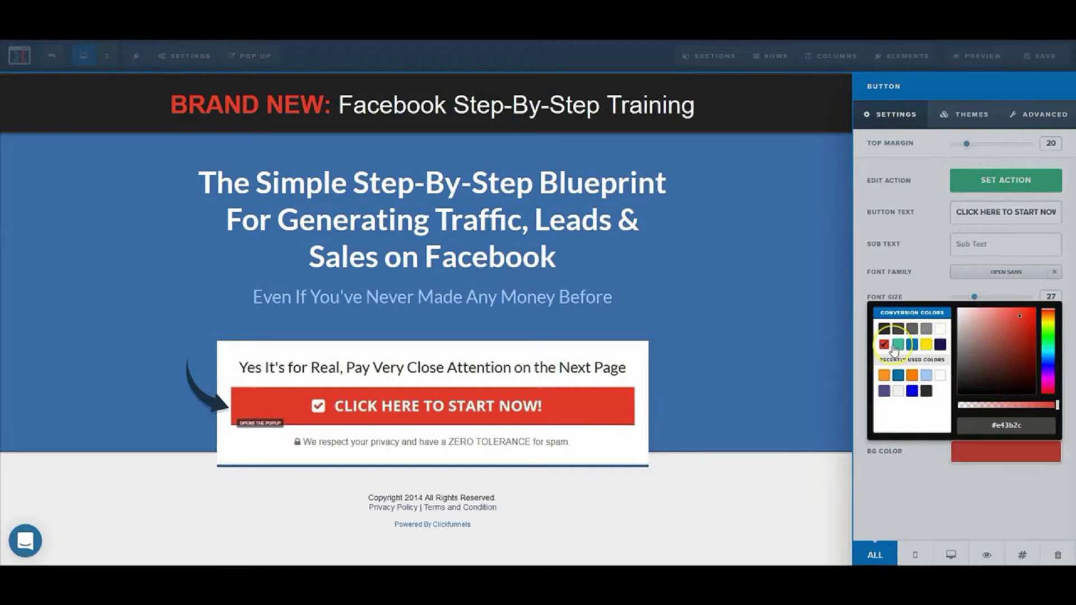
click(793, 293)
click(251, 56)
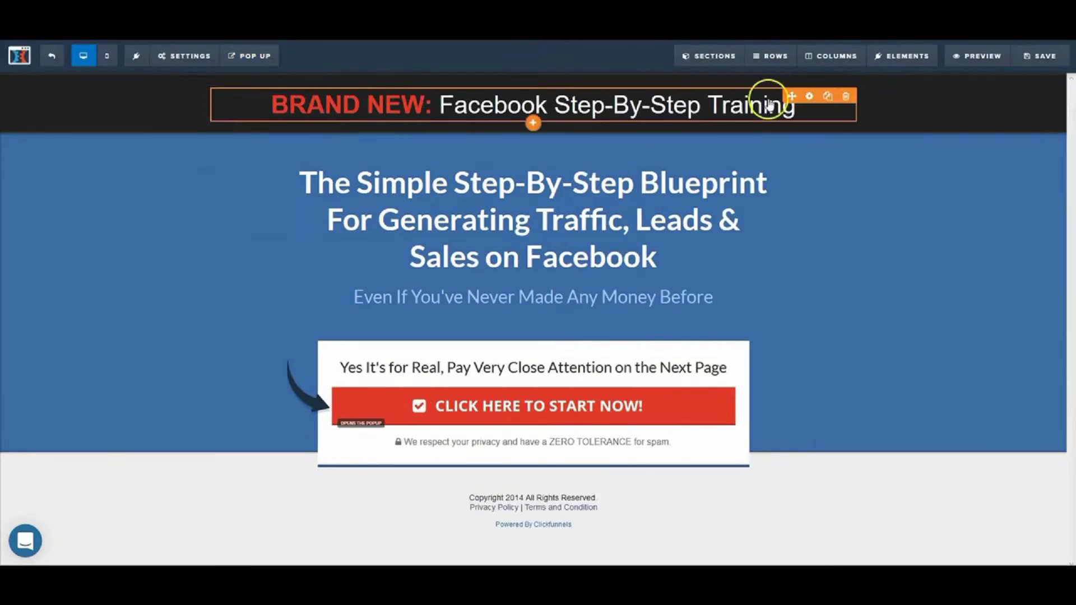
- Change the top headline's bold color for 'BRAND NEW:' to the darker red #be372b
click(812, 97)
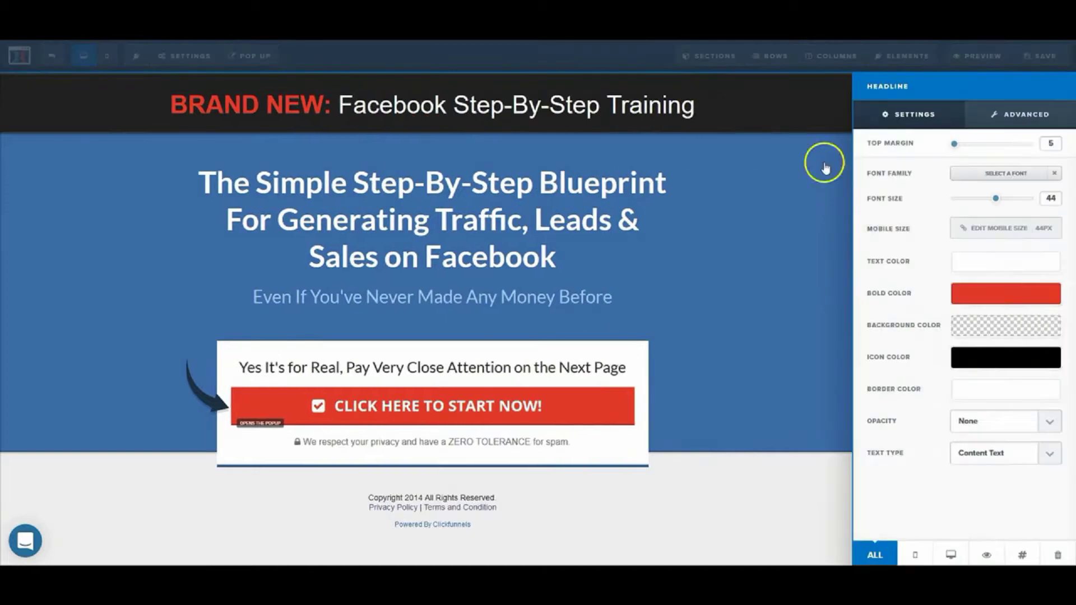
click(989, 294)
click(885, 348)
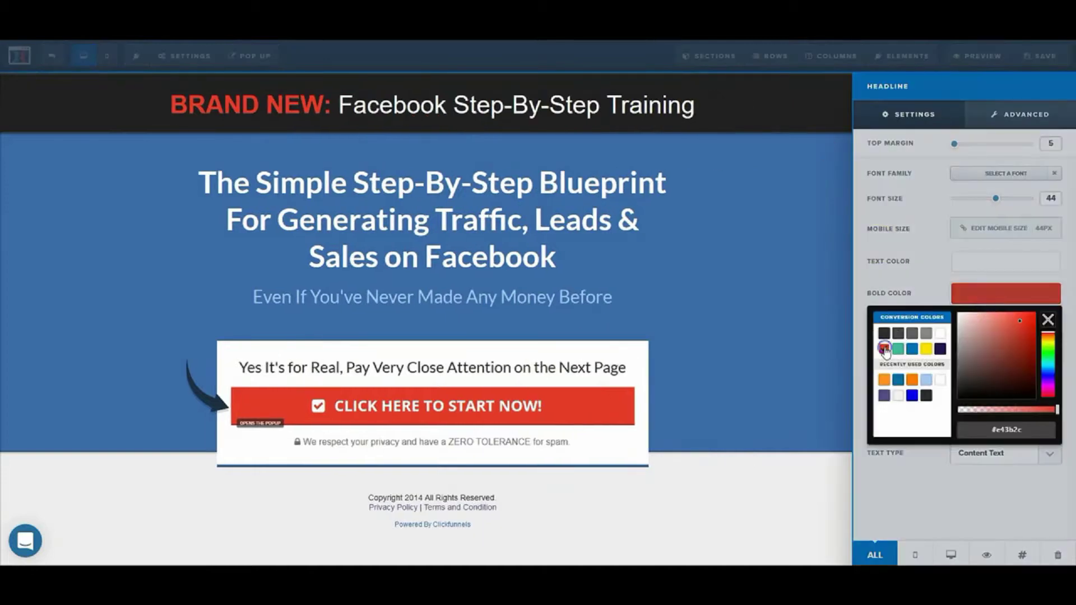
click(1021, 322)
mouse_move(1028, 331)
mouse_down()
mouse_move(1038, 318)
mouse_move(1019, 324)
mouse_move(1018, 339)
mouse_up()
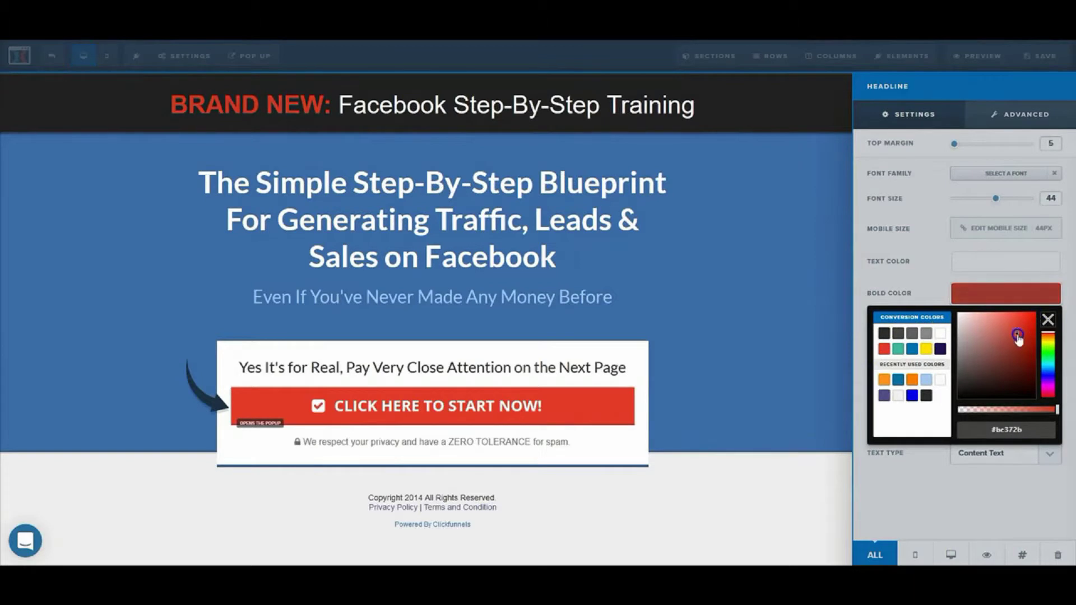
click(764, 276)
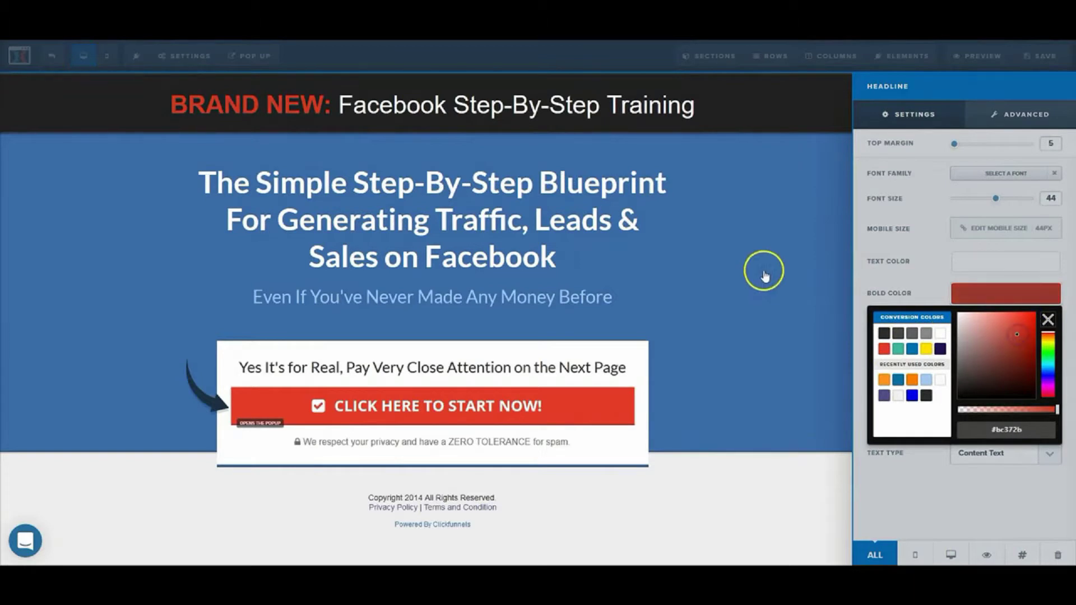
click(764, 276)
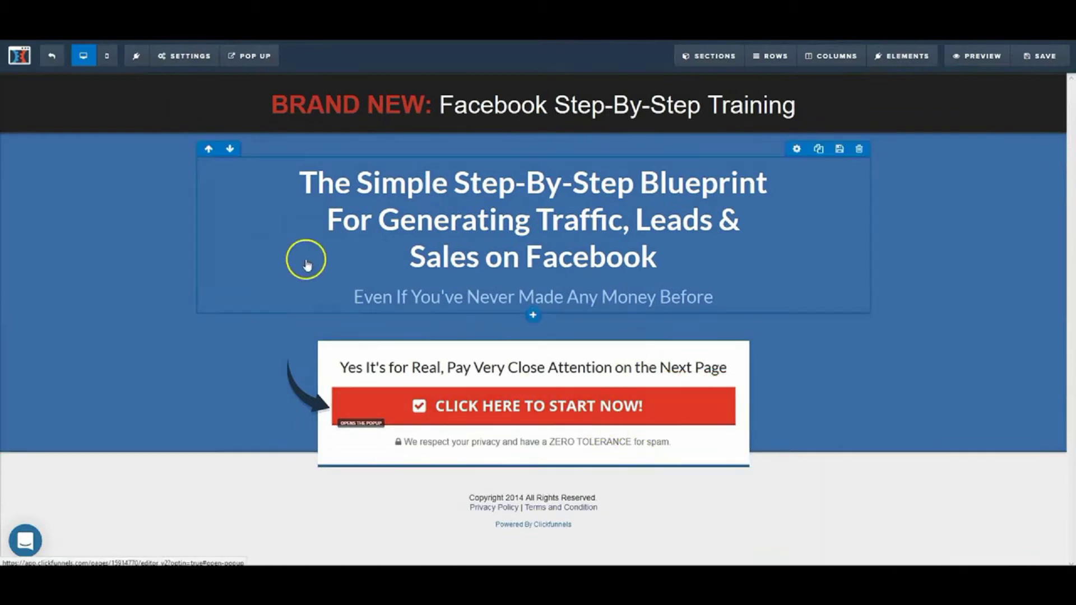
- Show the sign-up popup and delete the headline's second line, 'Course Right Now!'
click(259, 62)
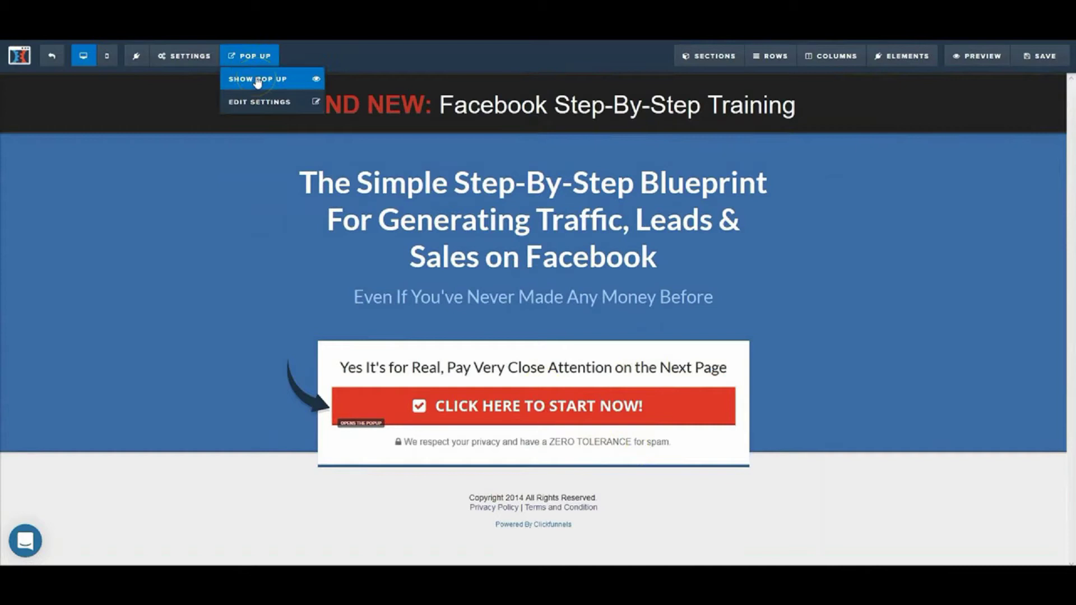
click(257, 80)
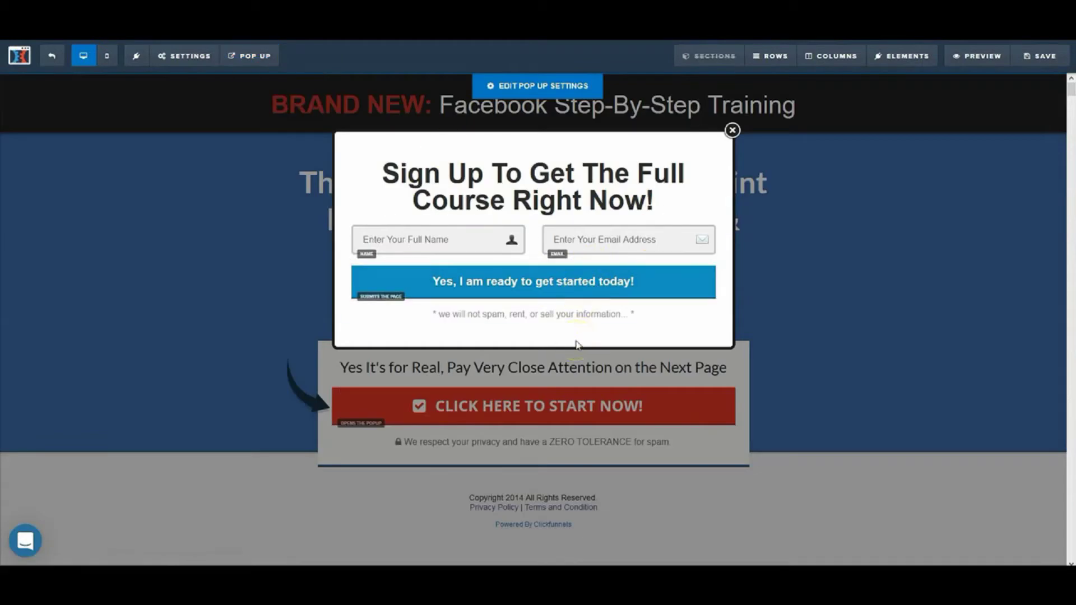
click(560, 197)
click(655, 205)
drag(655, 206, 421, 198)
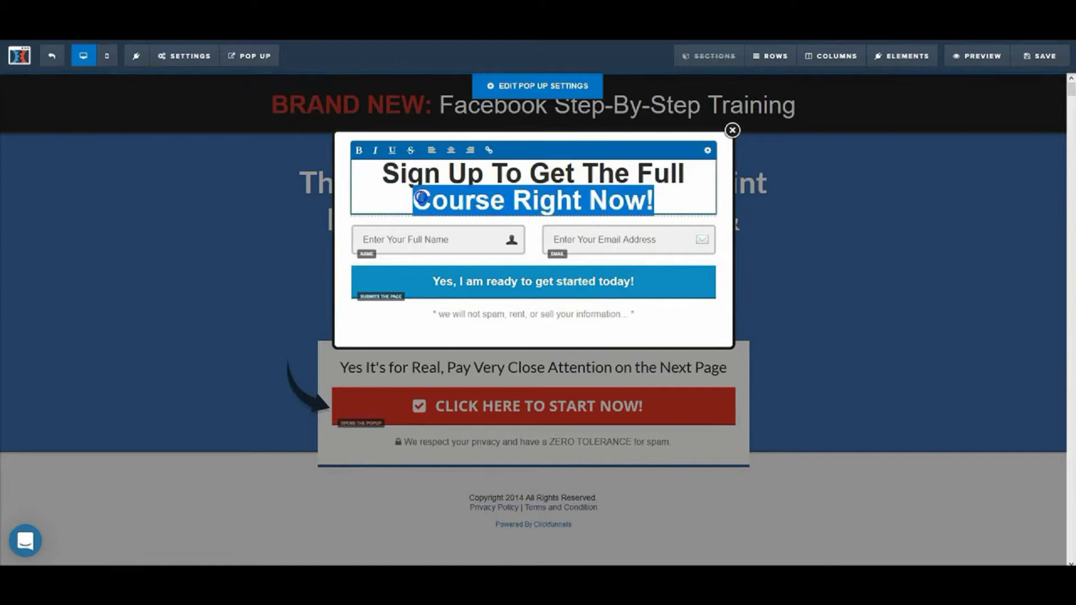
key(BackSpace)
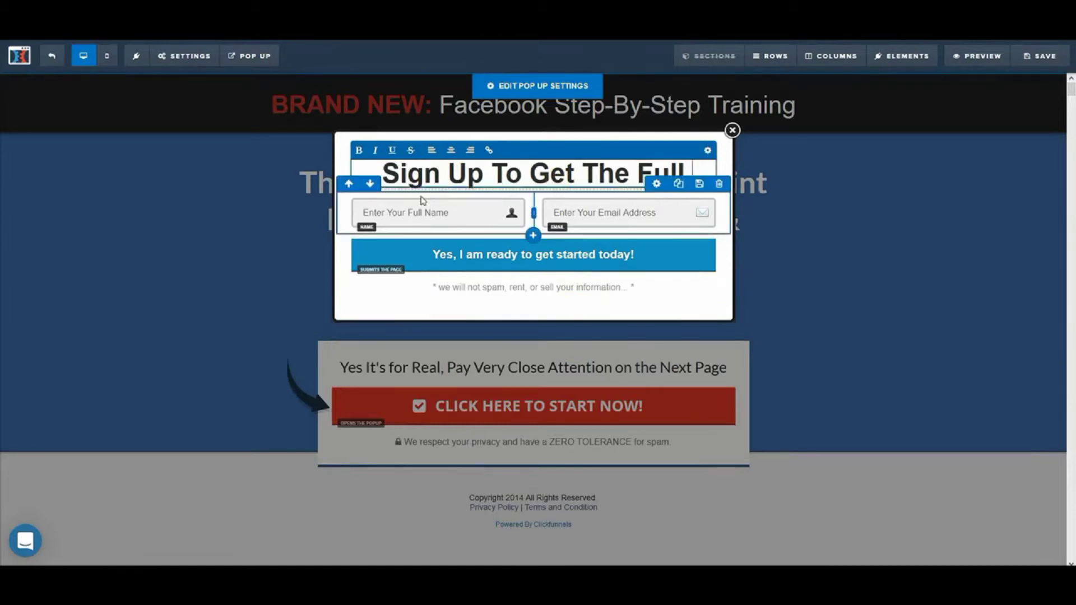
- Insert 'Now' and 'Free' so the headline reads 'Sign Up Now To Get The Free Full'
click(495, 172)
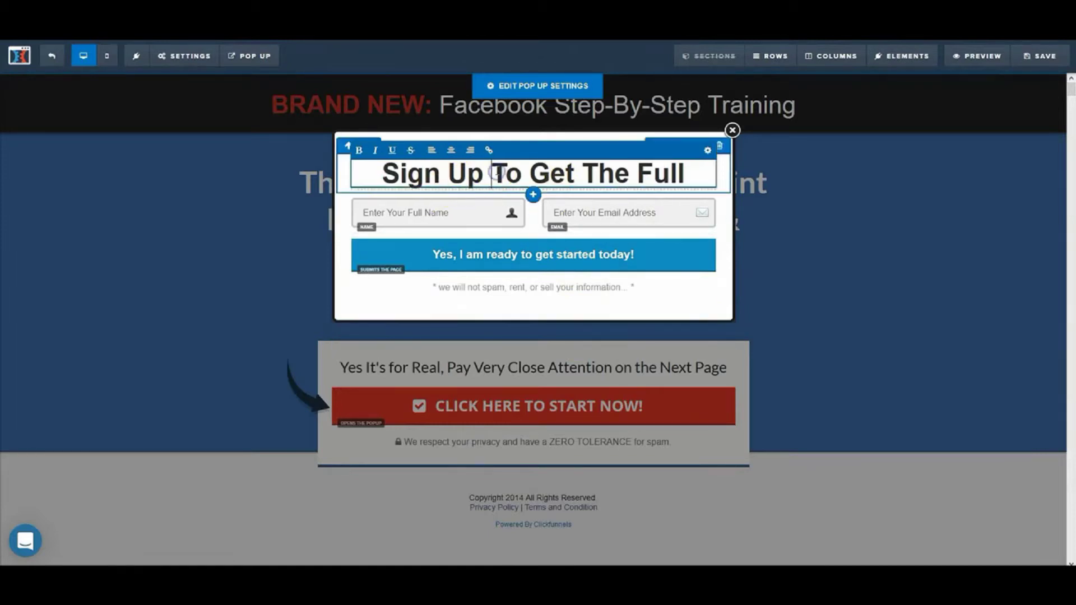
text(no)
key(BackSpace)
key(BackSpace)
text(Now)
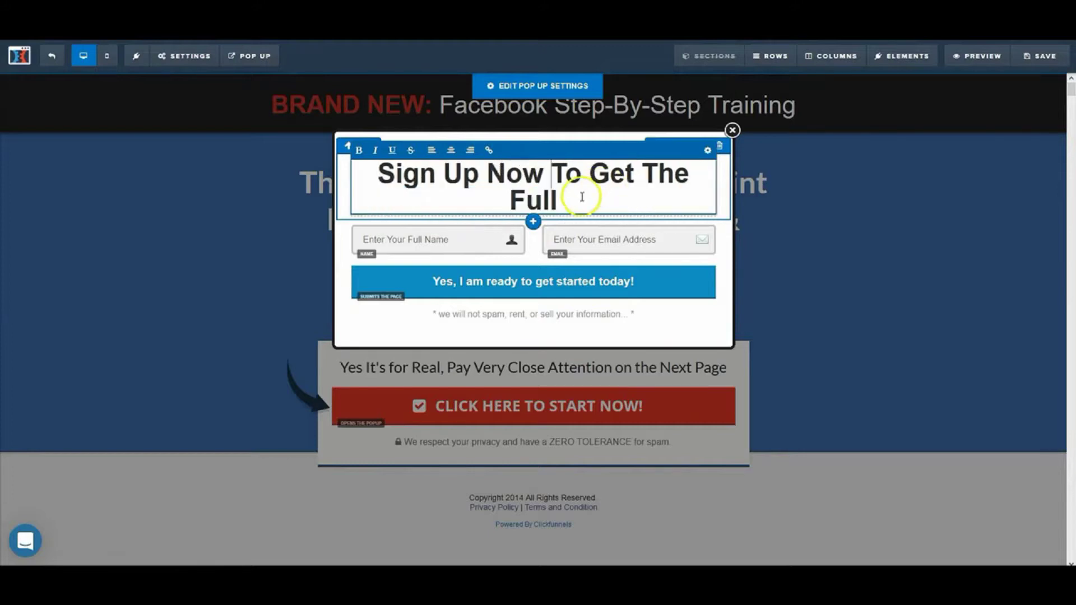
click(511, 199)
text(Free)
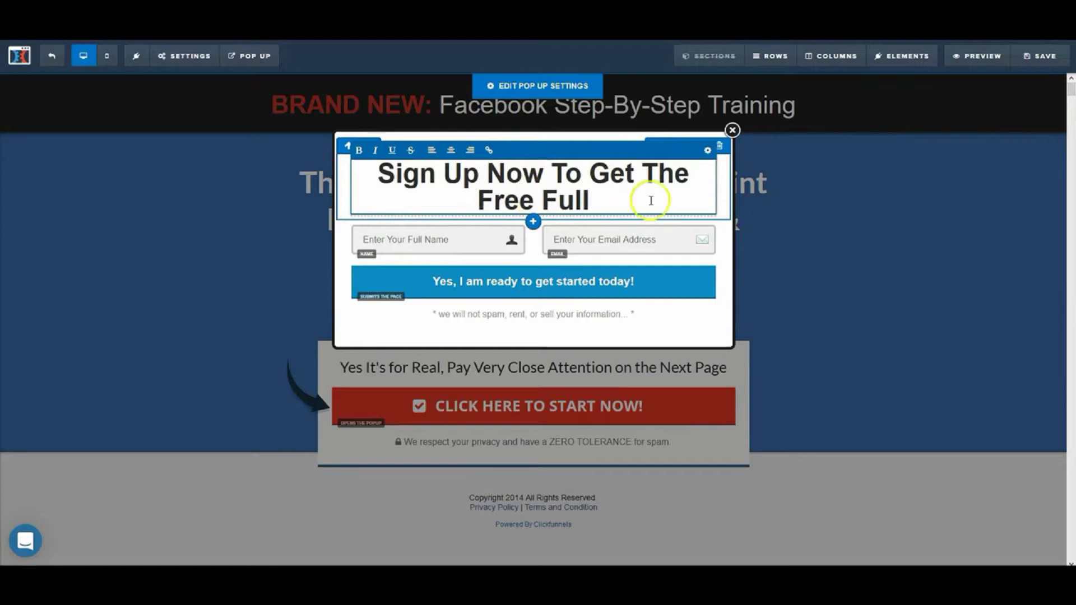
- Lower the popup headline's font size to 38px so it fits one line
click(707, 150)
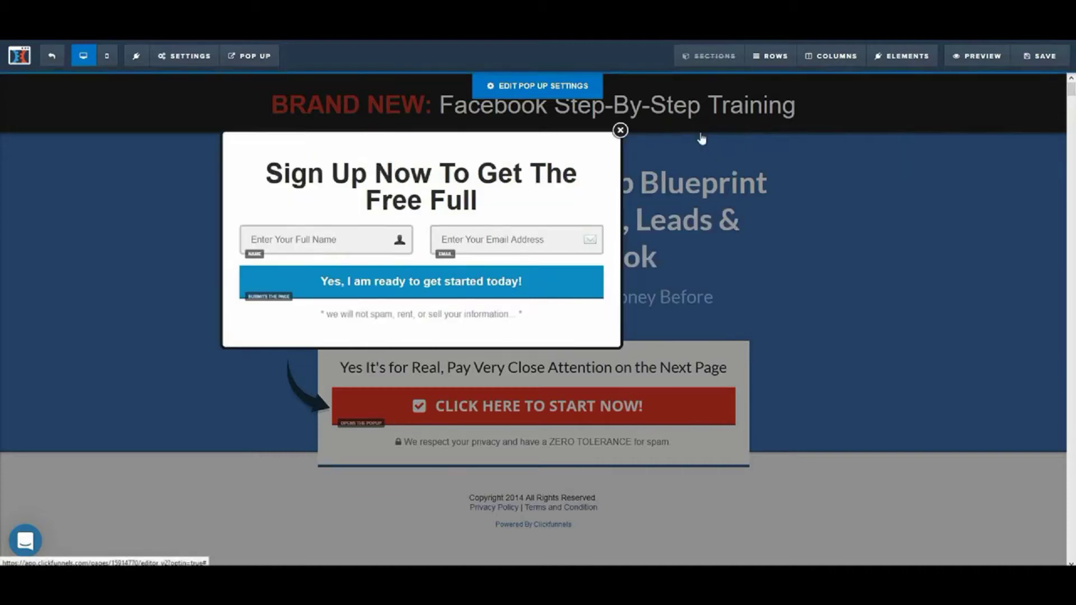
drag(1000, 198, 988, 202)
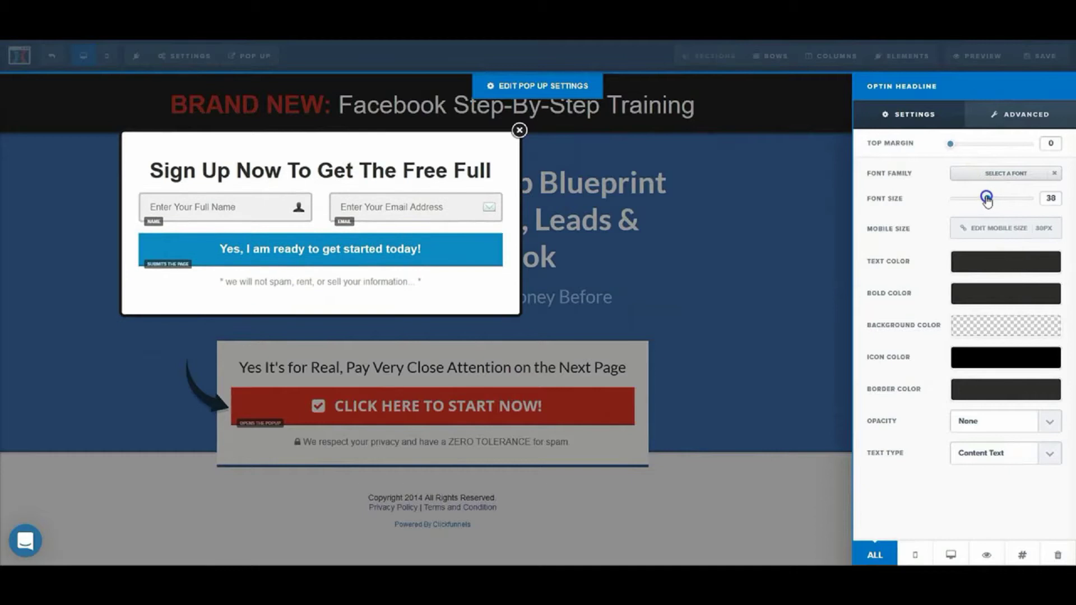
click(446, 289)
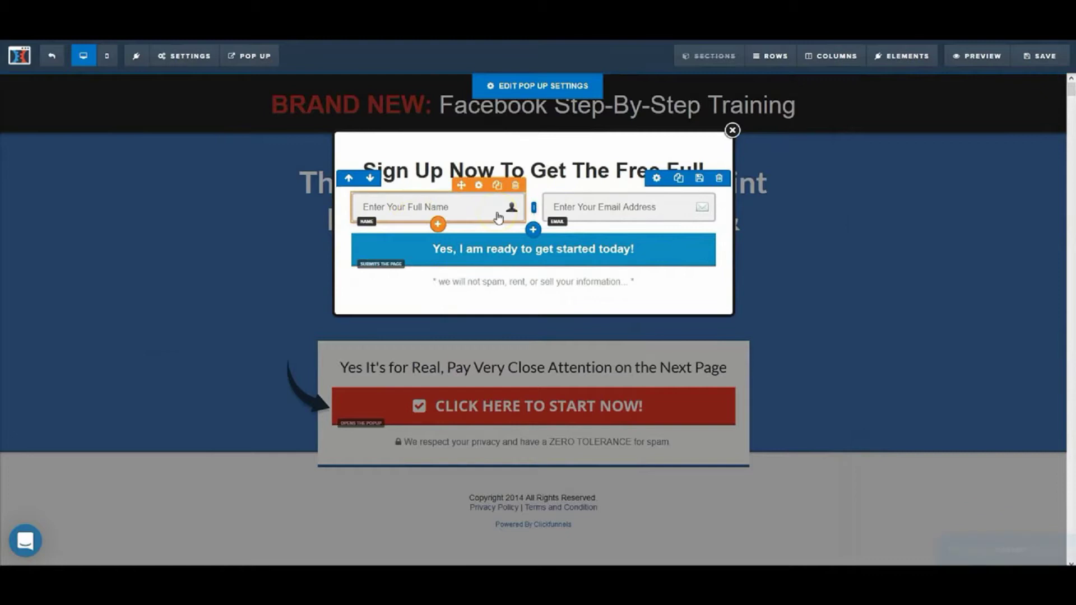
- Remove the name field and its empty row, placing the email field above the sign-up button
click(515, 189)
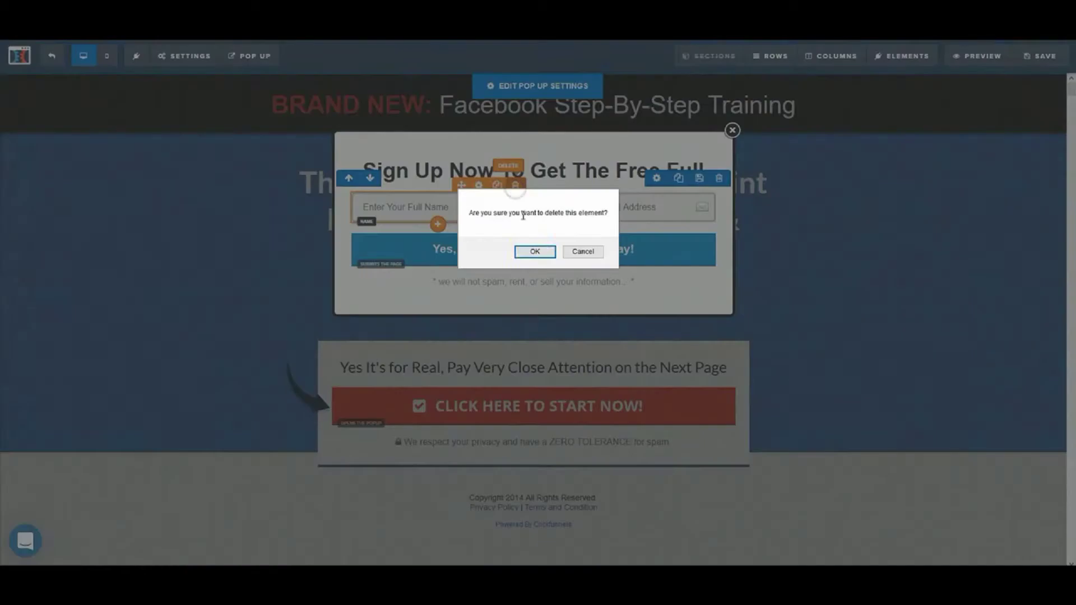
click(533, 250)
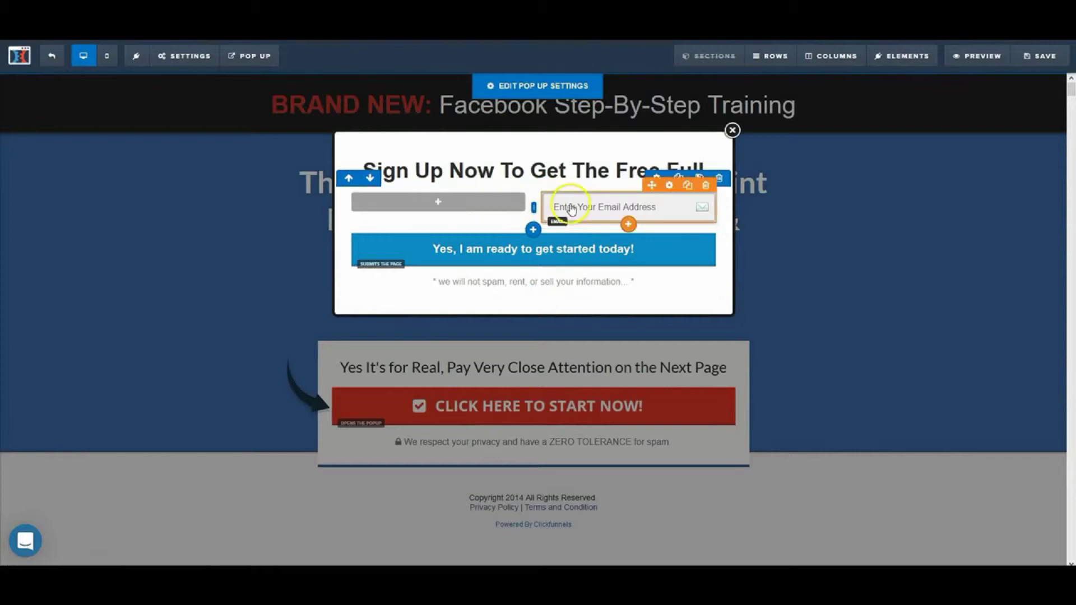
drag(650, 187, 512, 271)
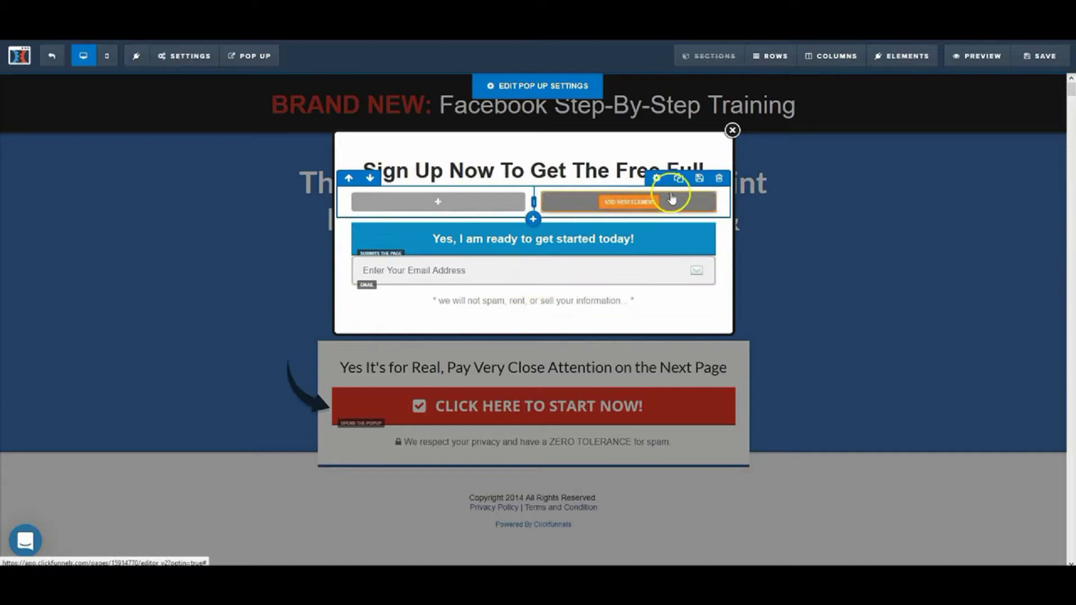
click(719, 178)
click(542, 251)
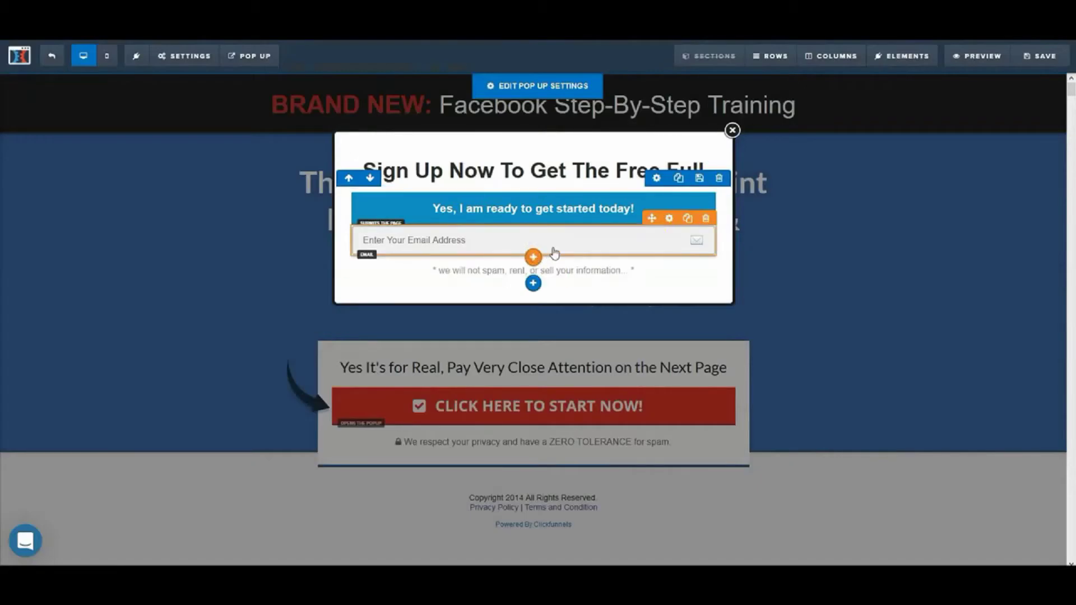
drag(648, 212, 525, 215)
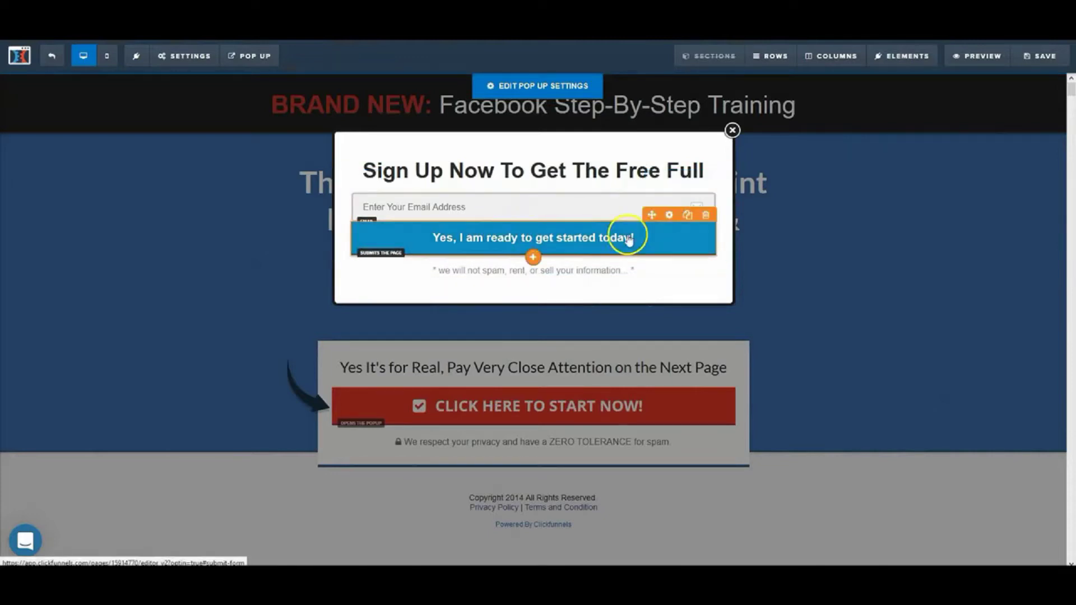
- Give the popup's sign-up button a top margin of 20
click(671, 216)
drag(954, 149, 968, 153)
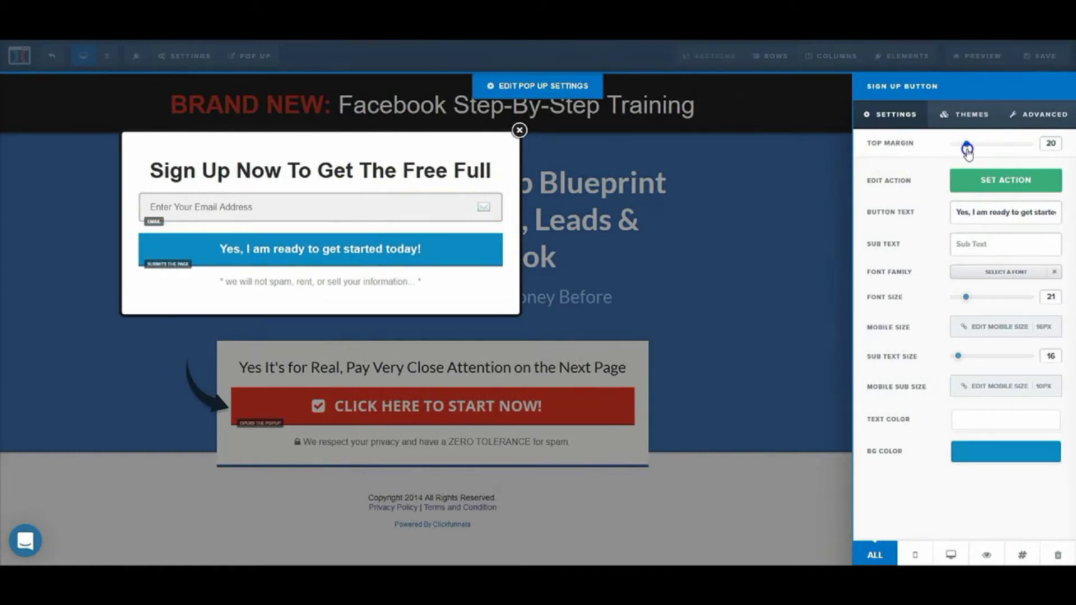
click(471, 298)
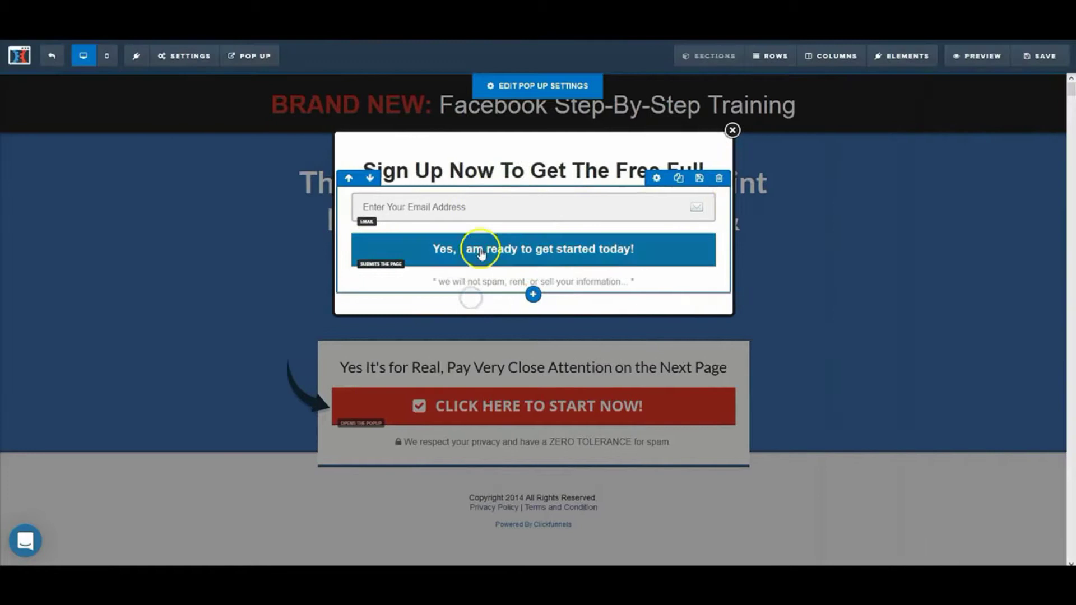
- Give the popup's email field a top margin of 5
mouse_move(617, 209)
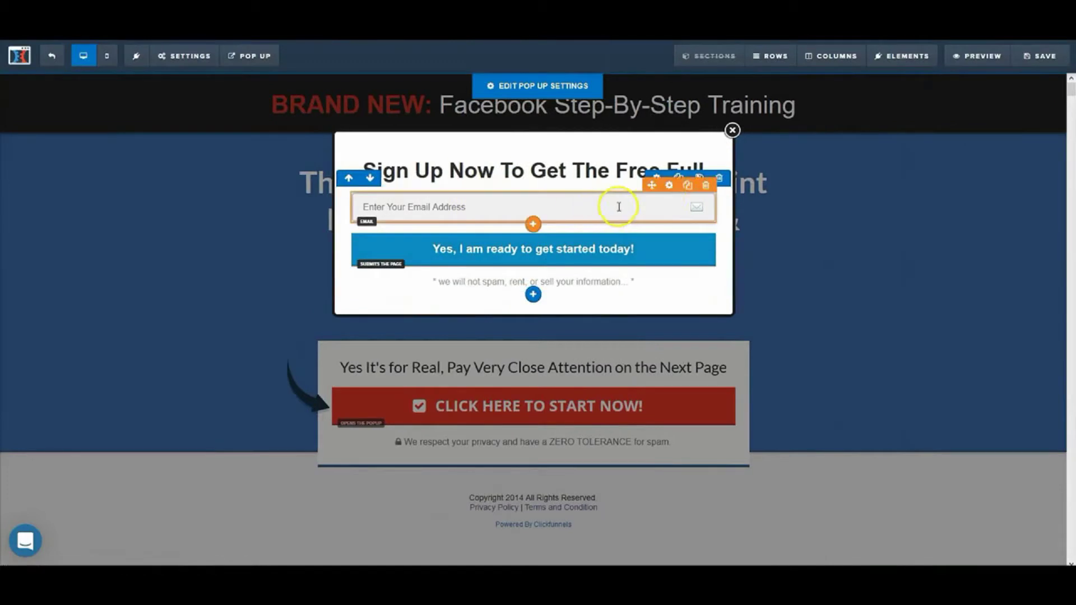
click(669, 187)
drag(949, 147, 955, 150)
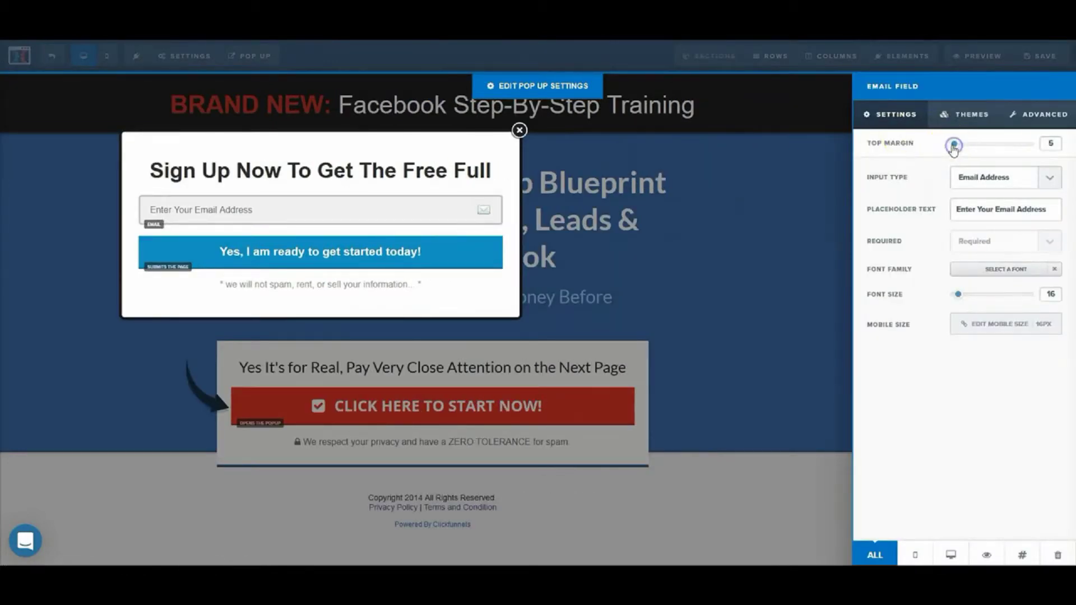
click(441, 292)
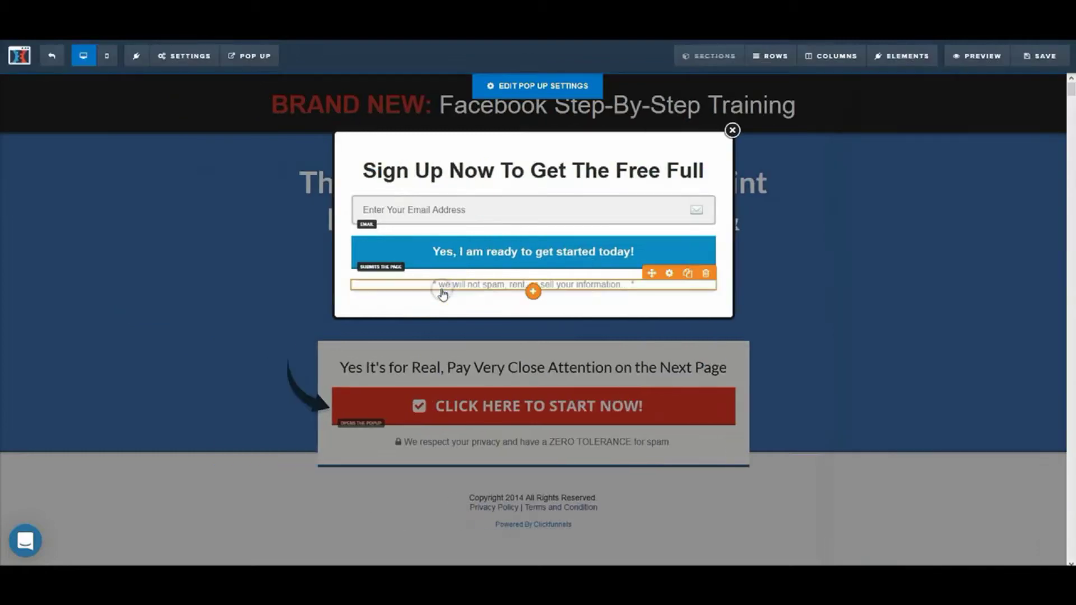
click(513, 89)
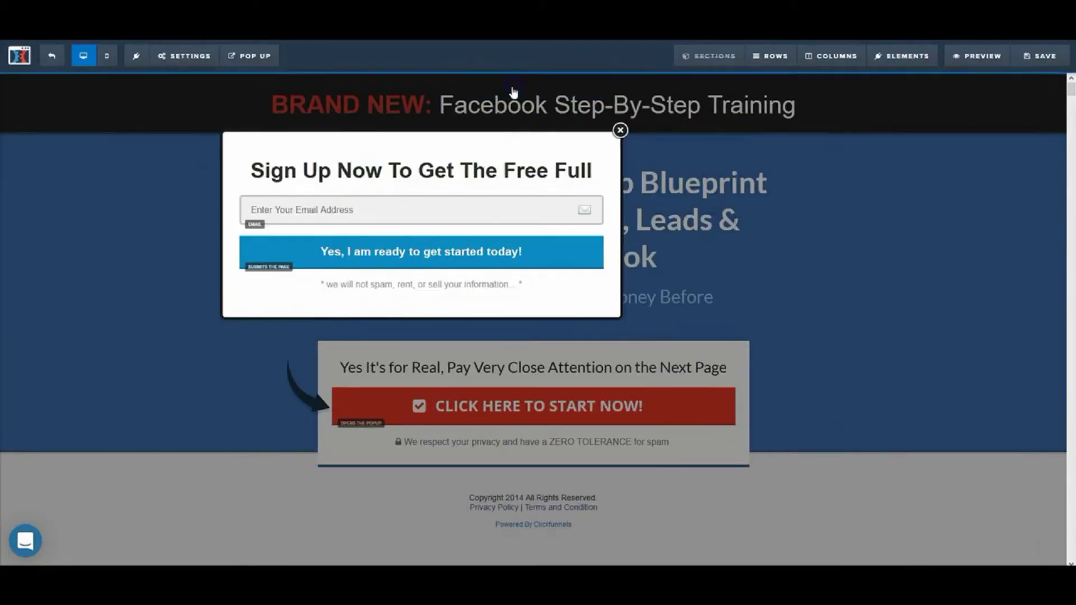
- Set the popup background colour to near-white
click(964, 330)
drag(965, 382, 939, 358)
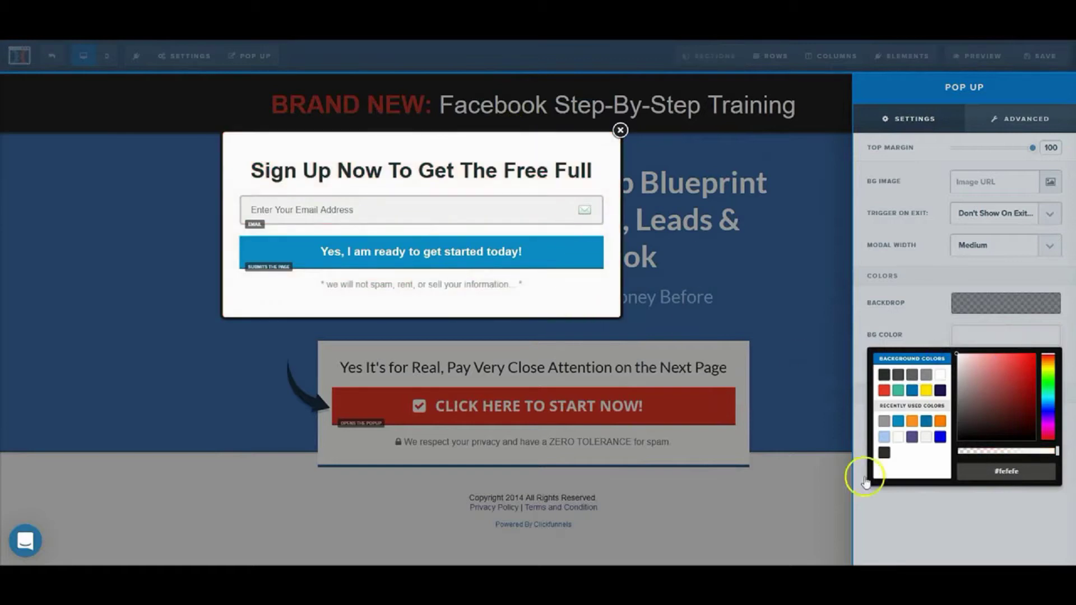
click(825, 348)
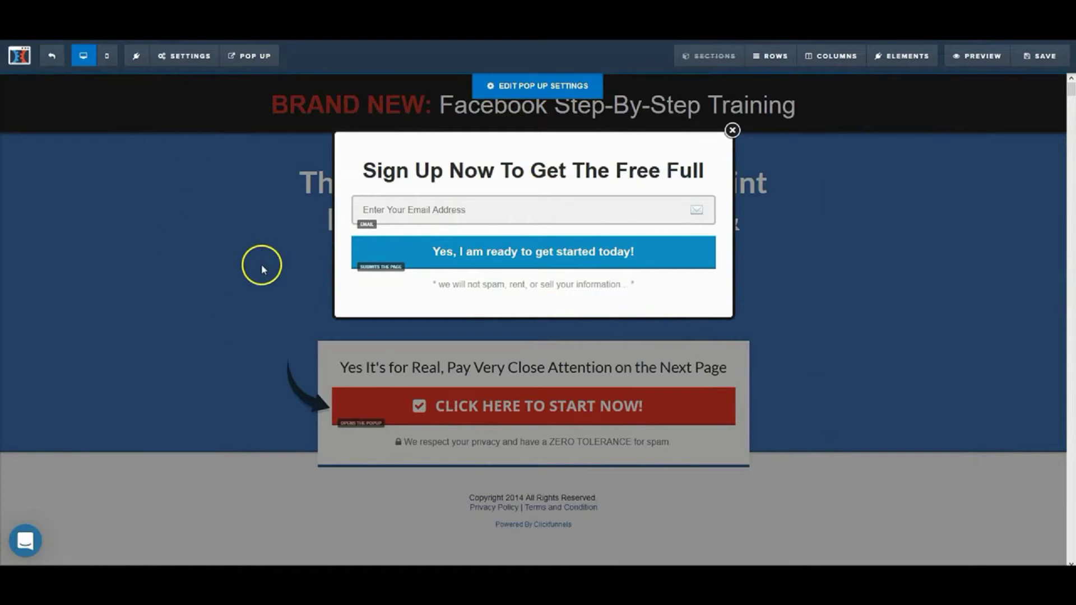
- Confirm the sign-up button's action is Submit the Form/Page
click(488, 258)
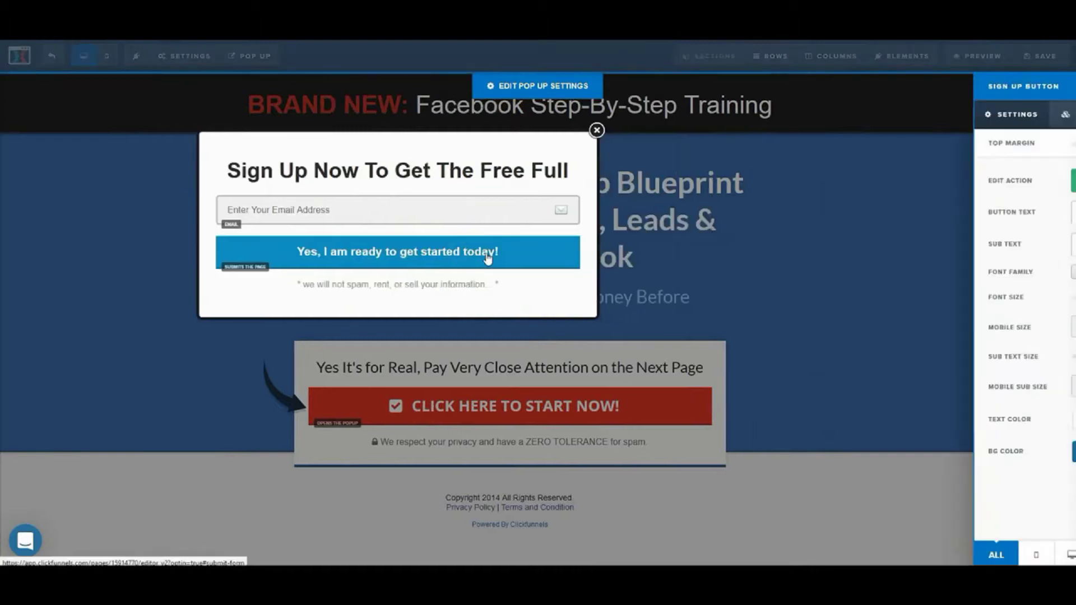
click(1026, 183)
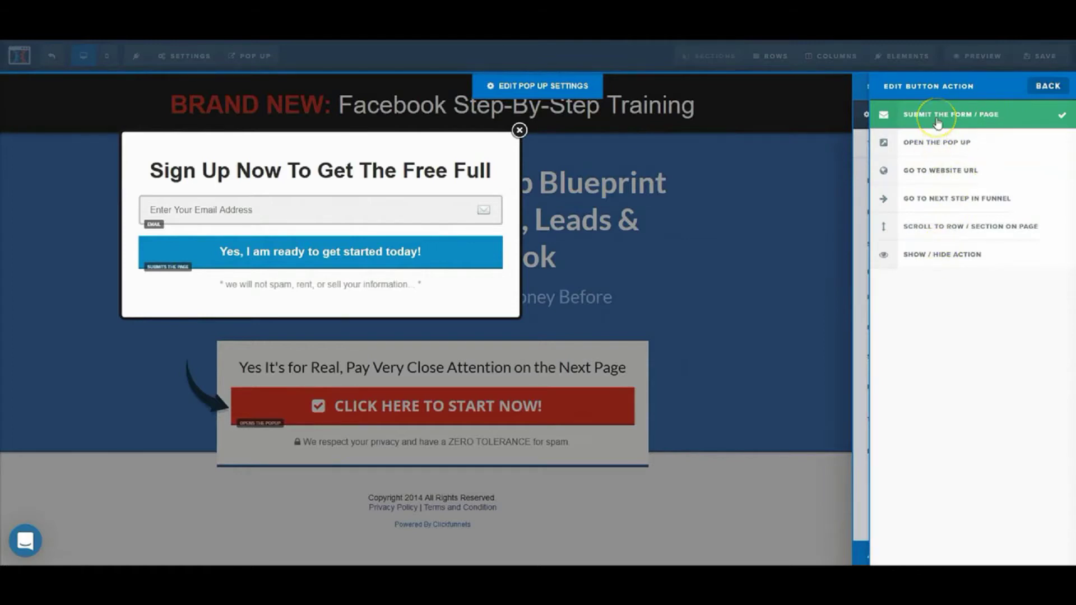
click(717, 227)
- Close the popup and set the page's SEO title to 'FREE Report'
click(732, 131)
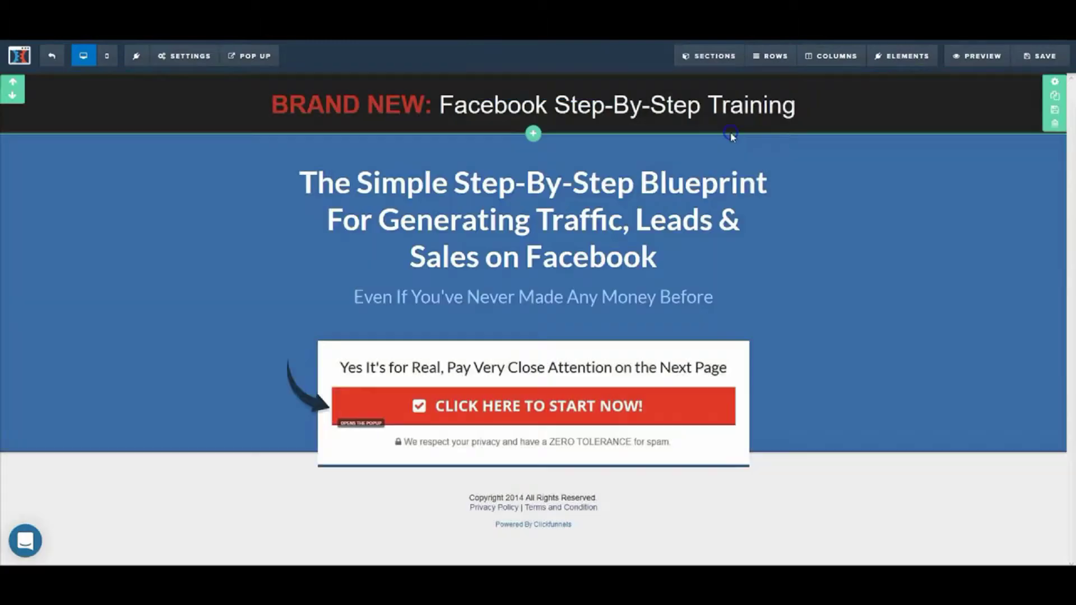
click(169, 56)
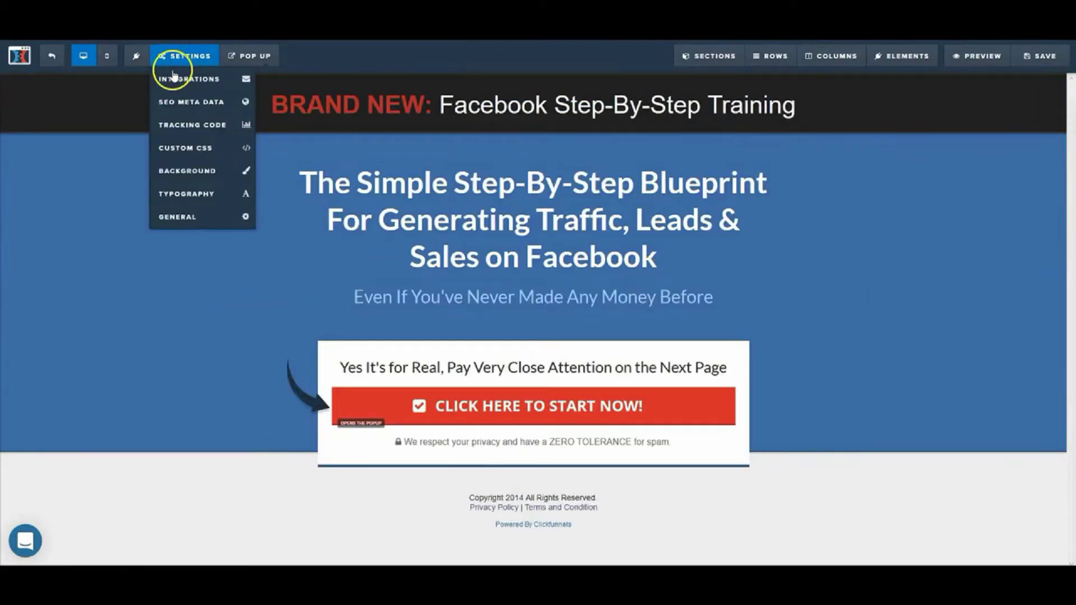
click(177, 100)
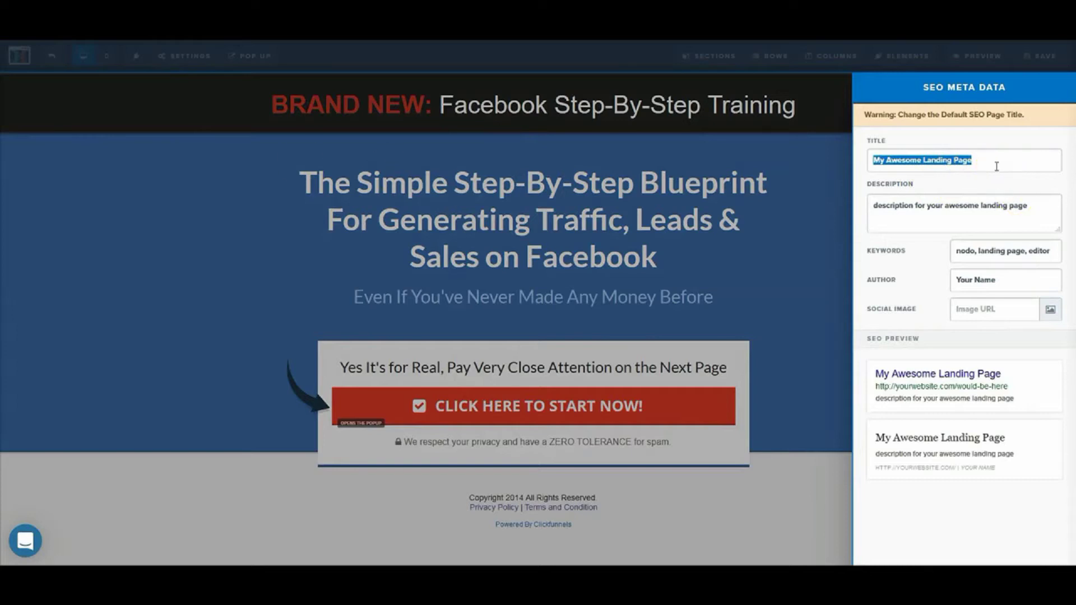
text(f)
key(BackSpace)
text(FREE Report)
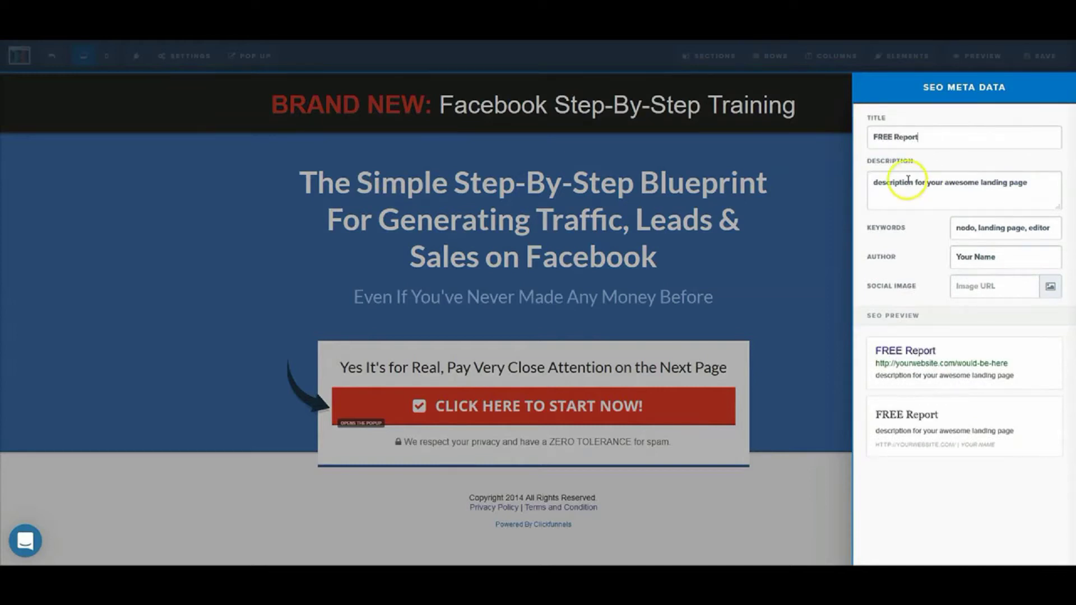
click(560, 247)
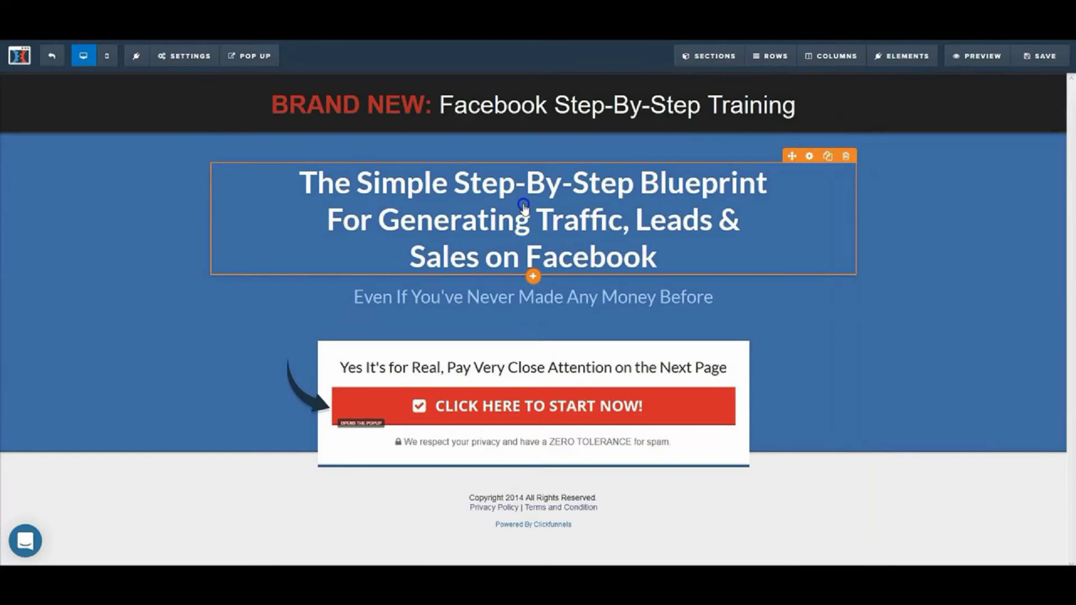
- Paste the main Facebook blueprint headline into the page's SEO description
double_click(525, 209)
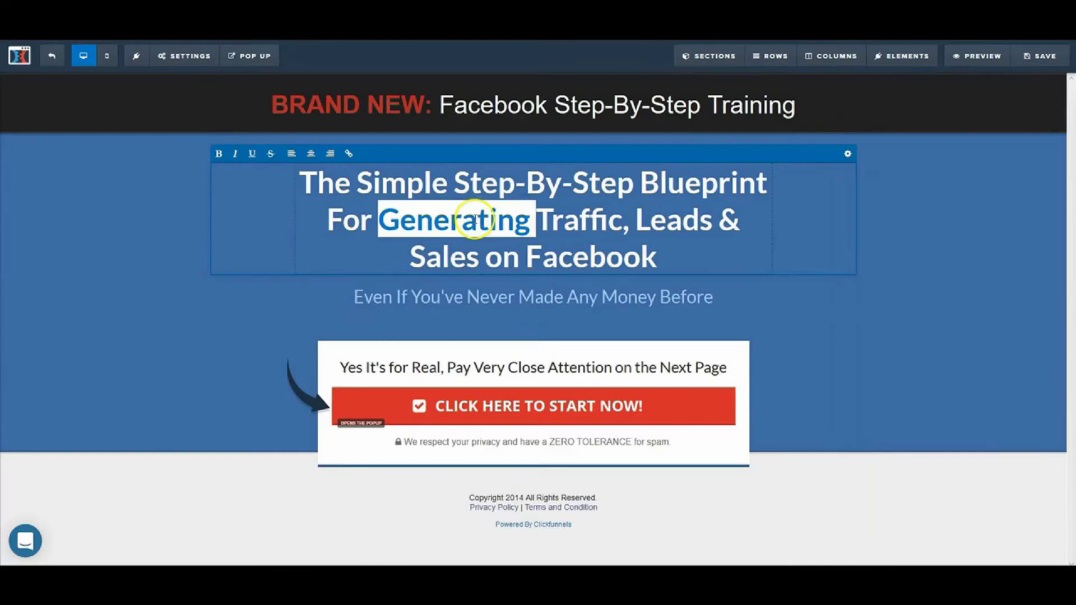
triple_click(416, 211)
key(ctrl+c)
click(204, 62)
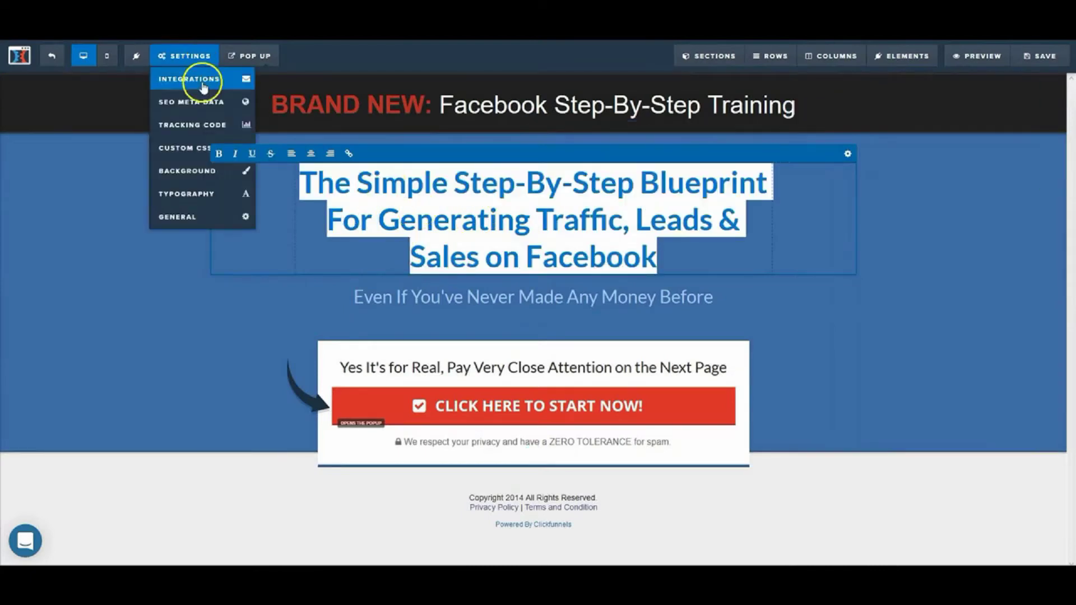
click(199, 101)
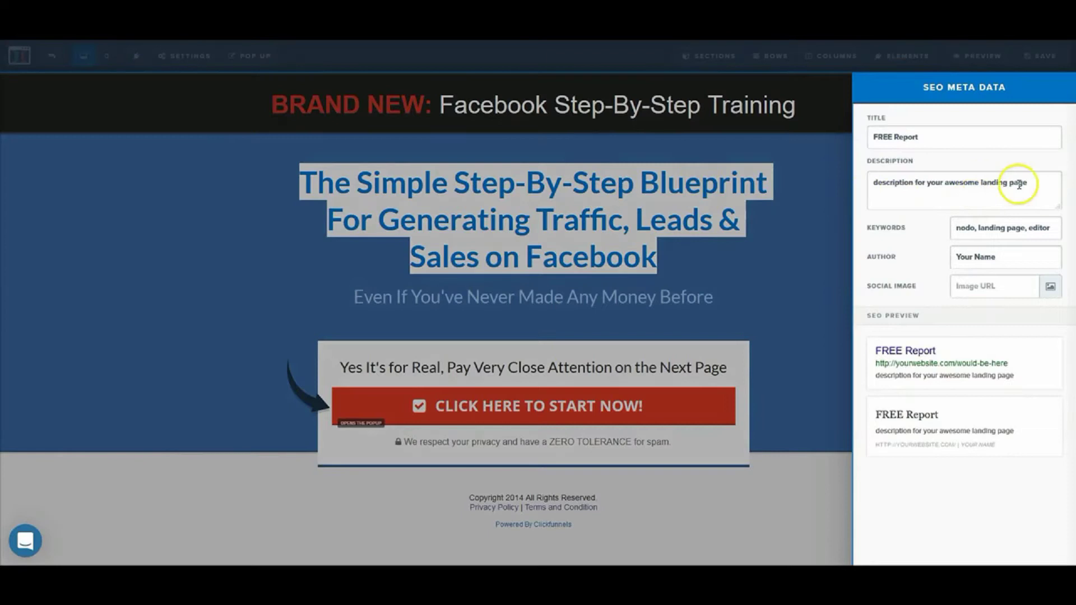
triple_click(1009, 185)
key(ctrl+v)
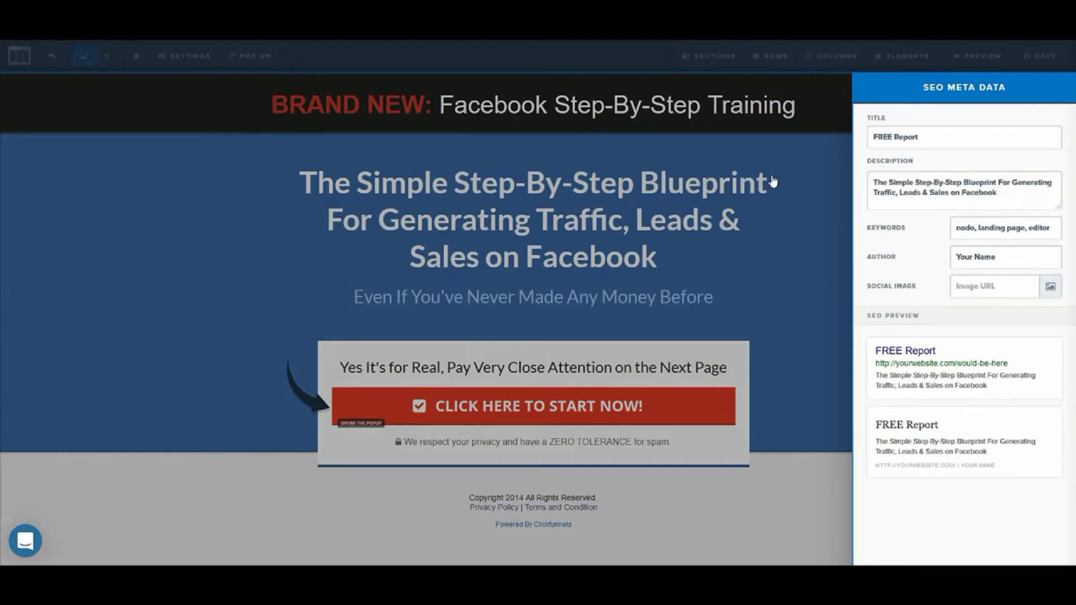
click(768, 280)
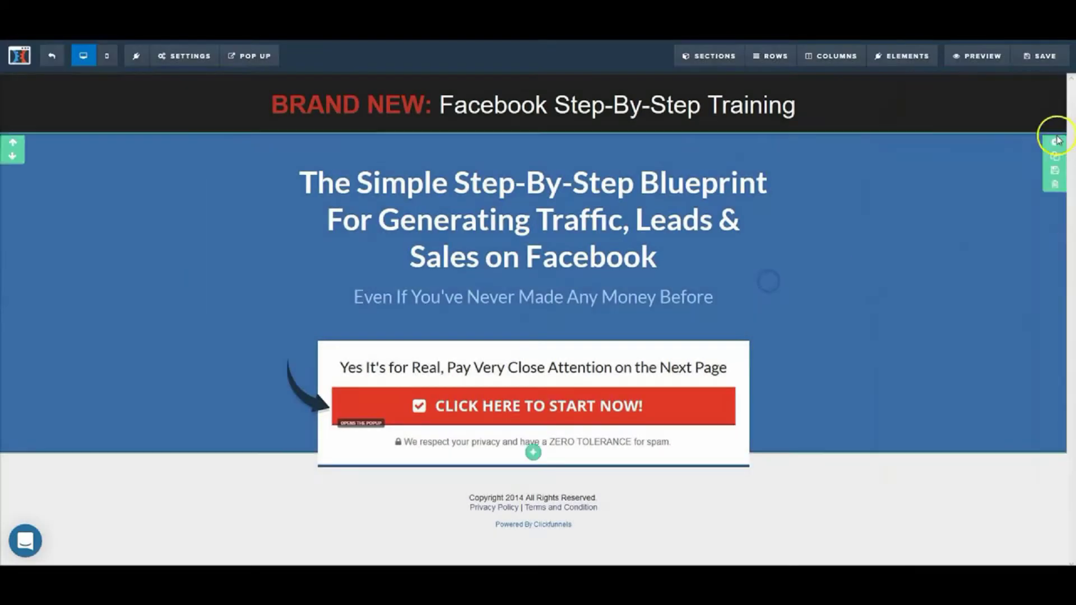
click(198, 66)
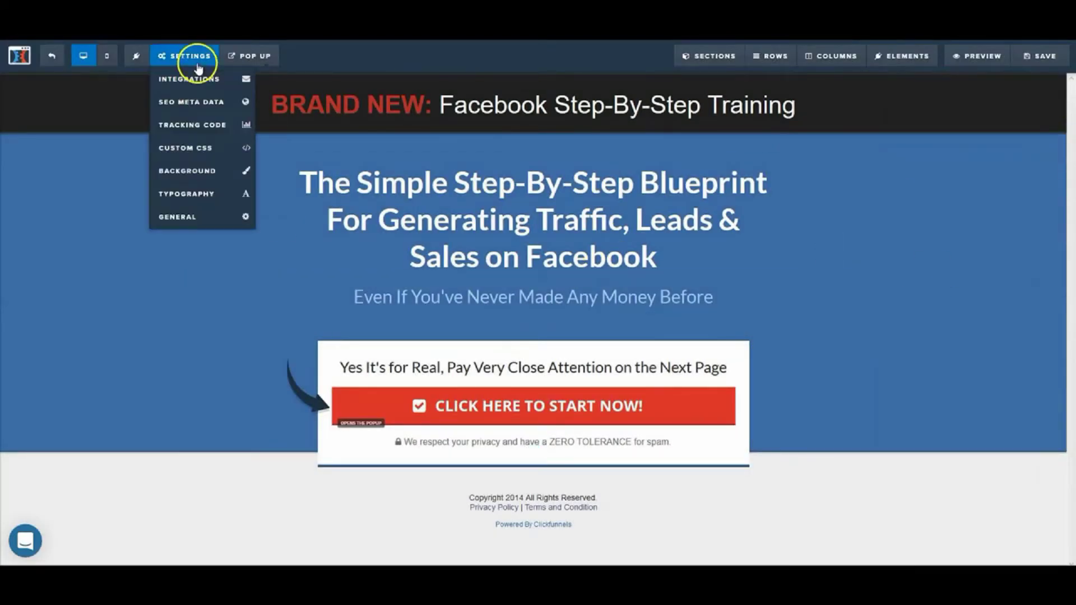
click(190, 220)
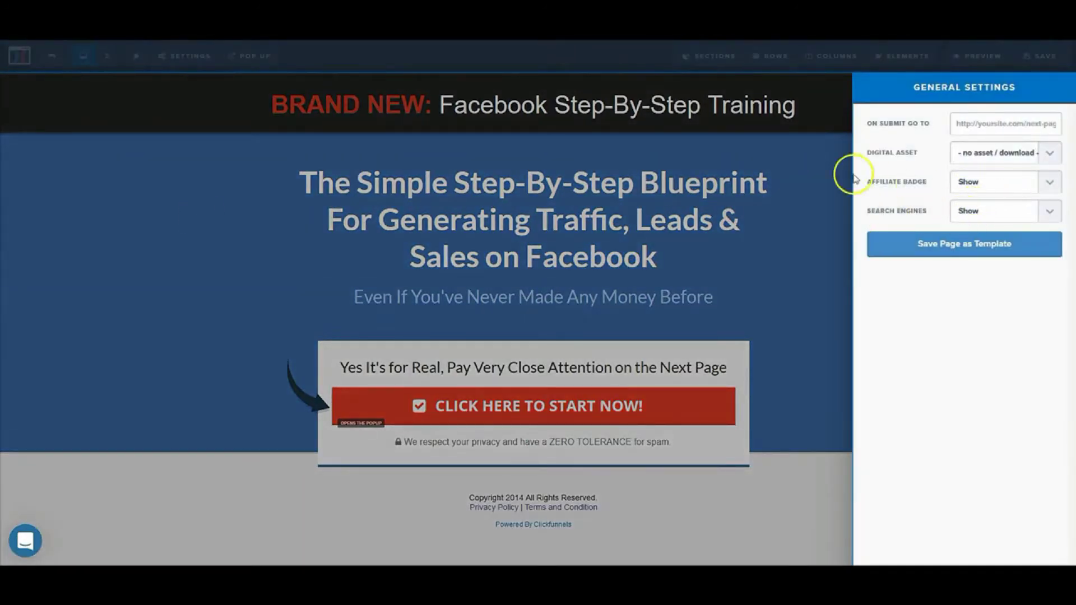
click(987, 191)
click(976, 203)
click(808, 204)
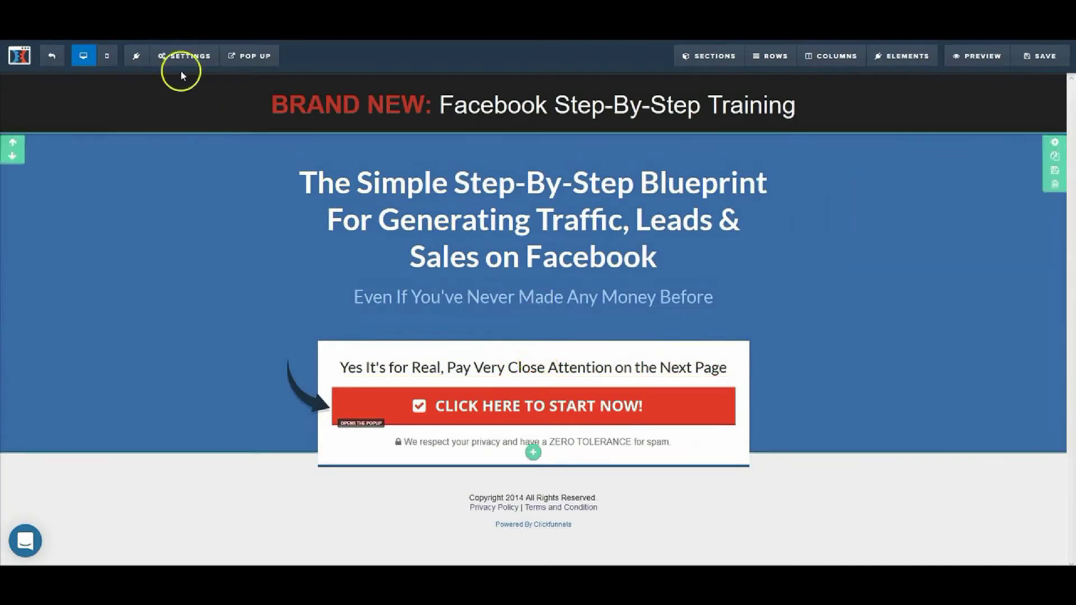
click(174, 56)
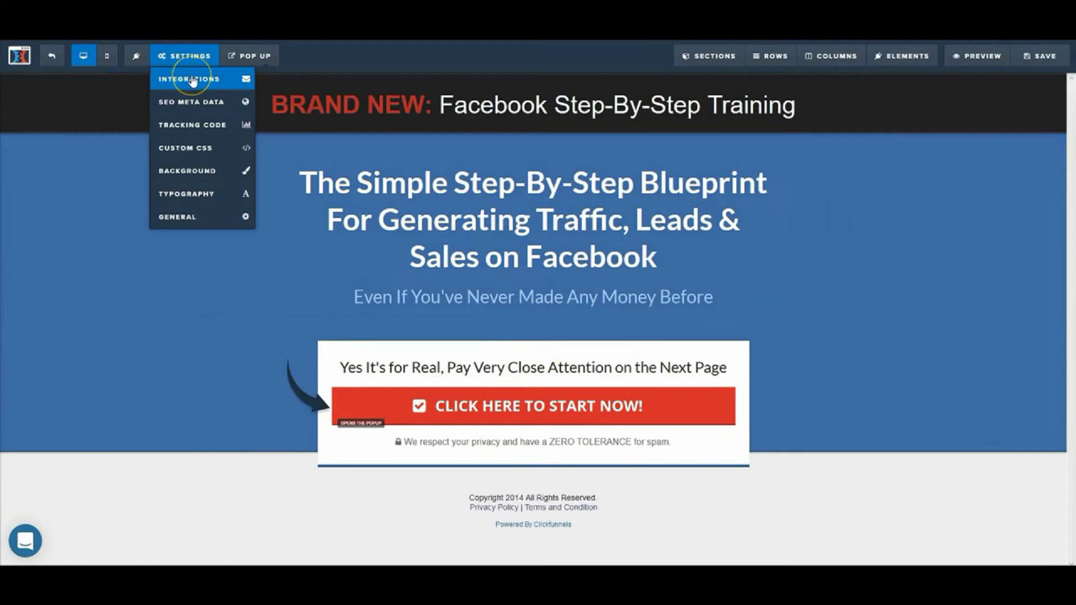
- Integrate the opt-in form with AWeber's existing form, adding sign-ups to the FB Live Firesale list
click(192, 79)
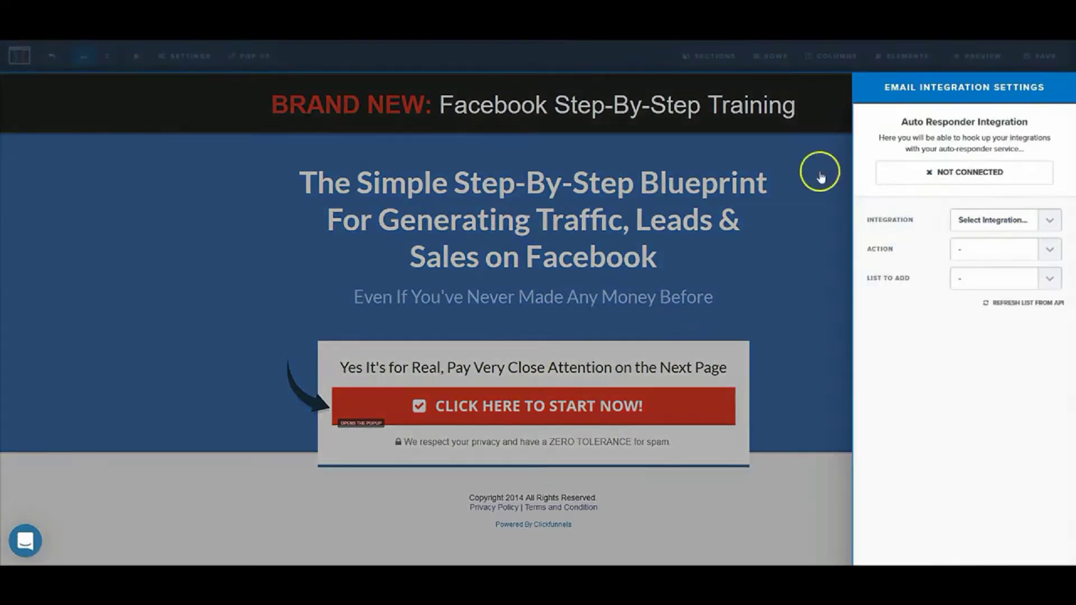
click(1016, 220)
click(989, 251)
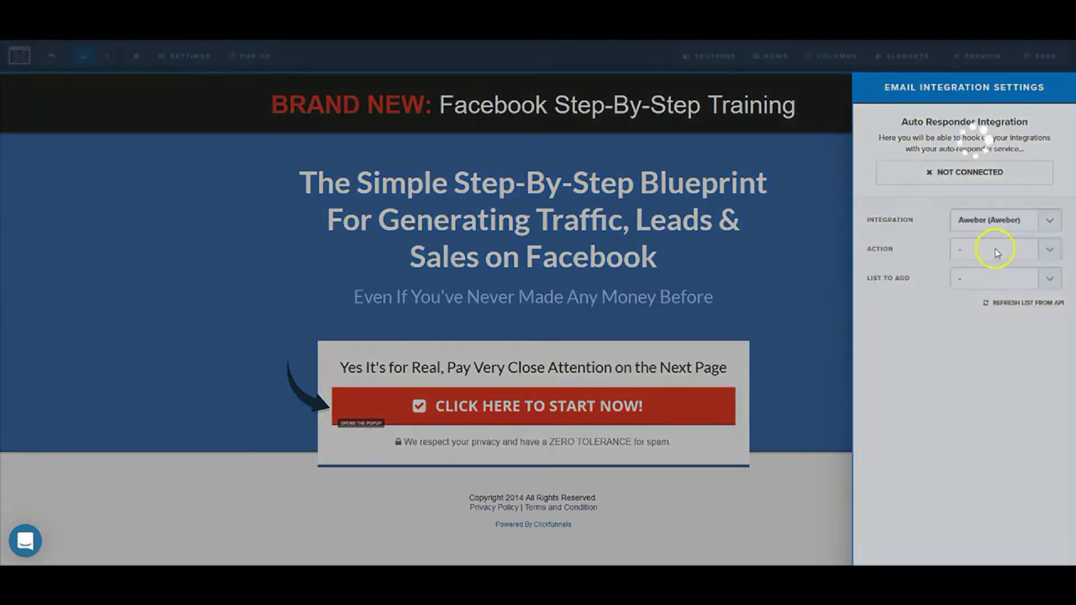
click(991, 280)
click(1009, 279)
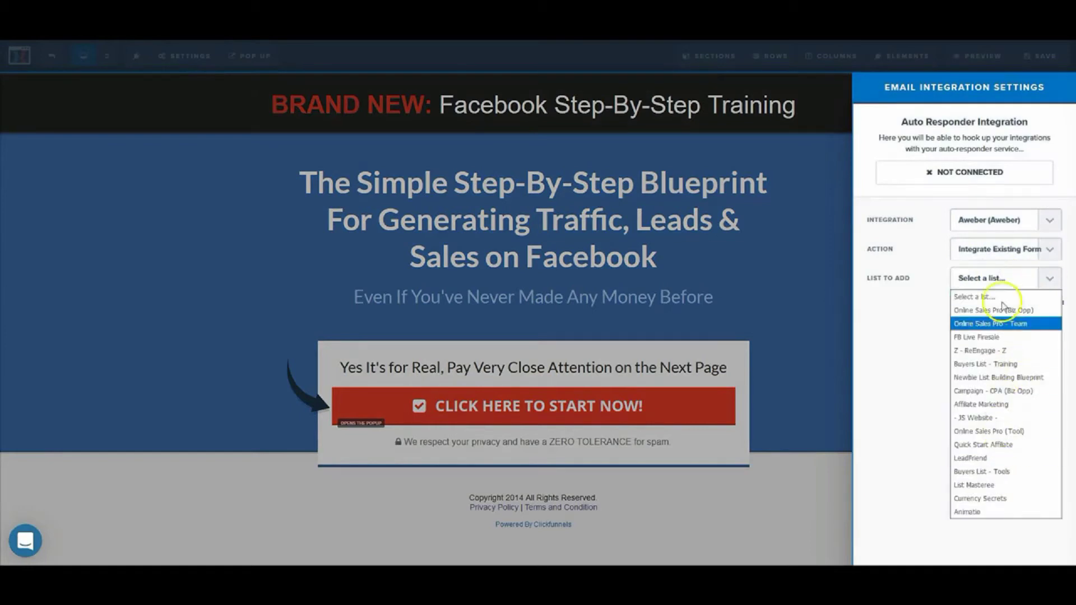
click(915, 314)
click(993, 303)
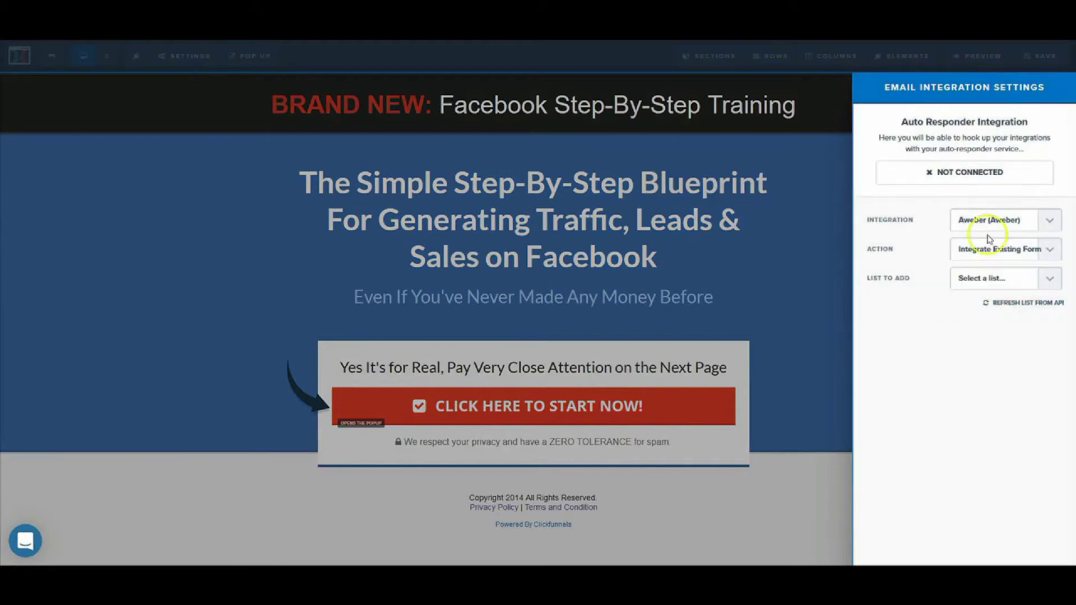
click(992, 278)
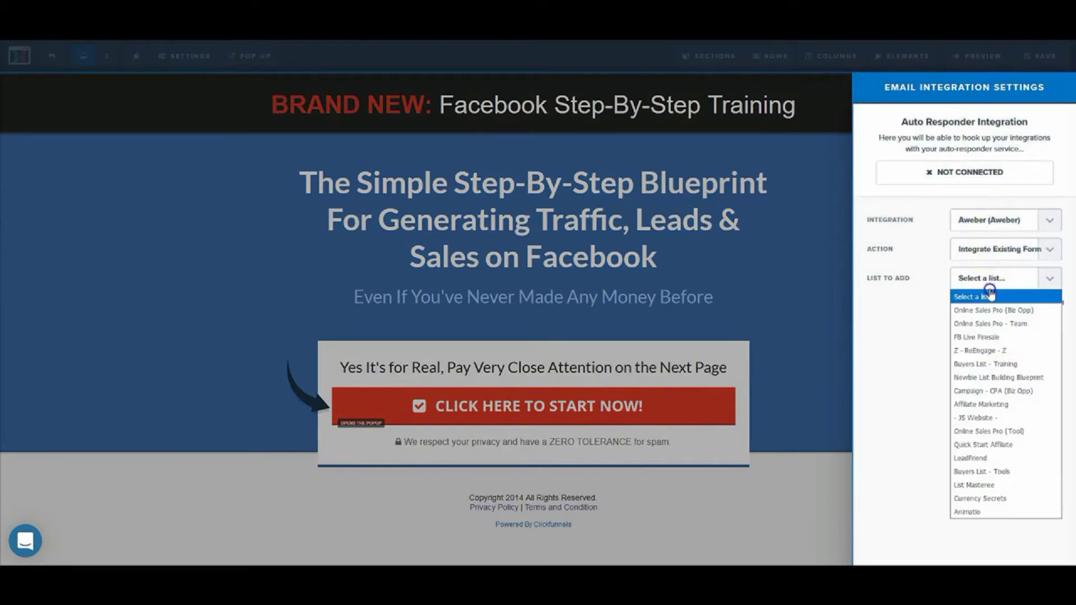
click(988, 338)
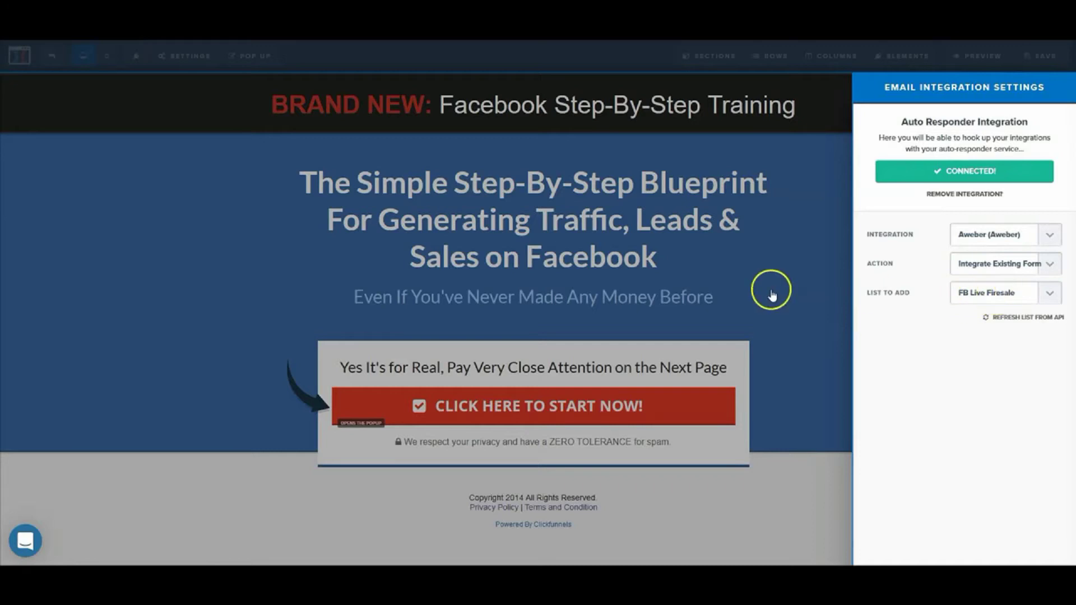
click(795, 280)
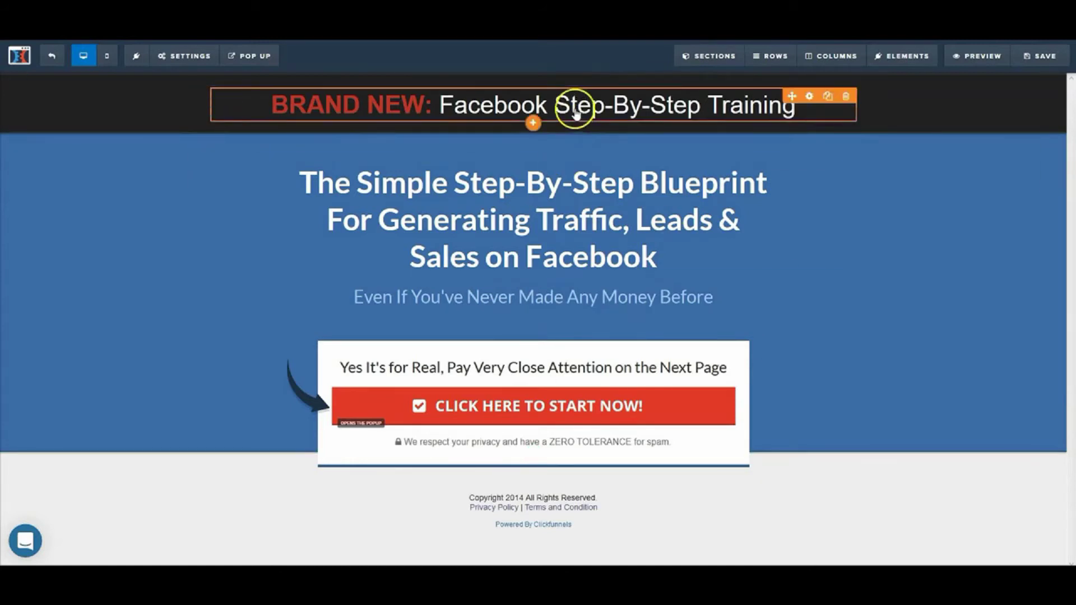
- Review the CLICK HERE TO START NOW! button settings, then head to the ClickFunnels free-trial page
mouse_move(734, 51)
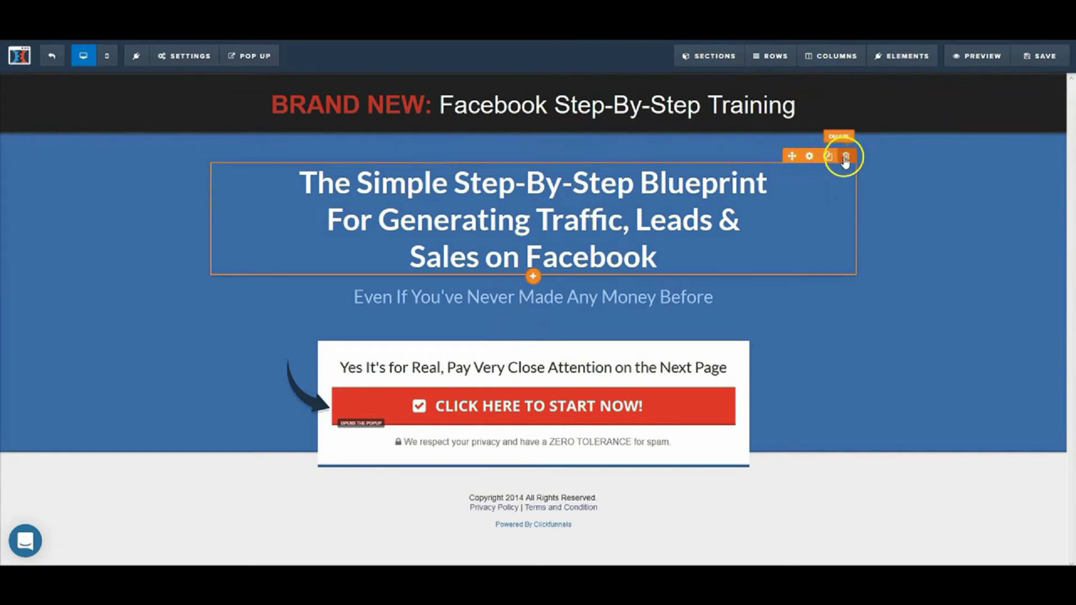
click(661, 413)
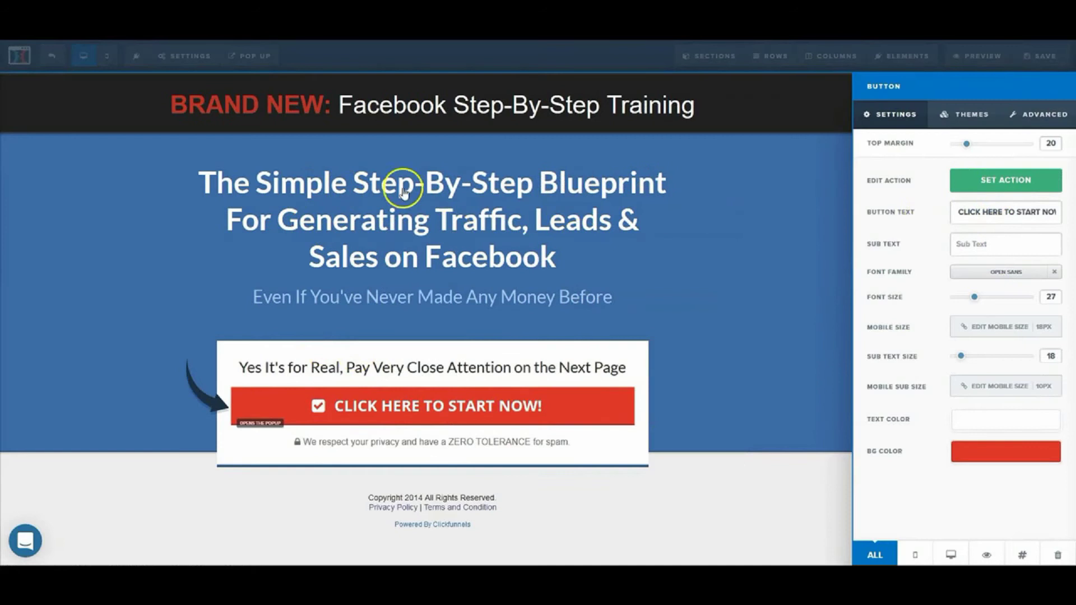
click(725, 305)
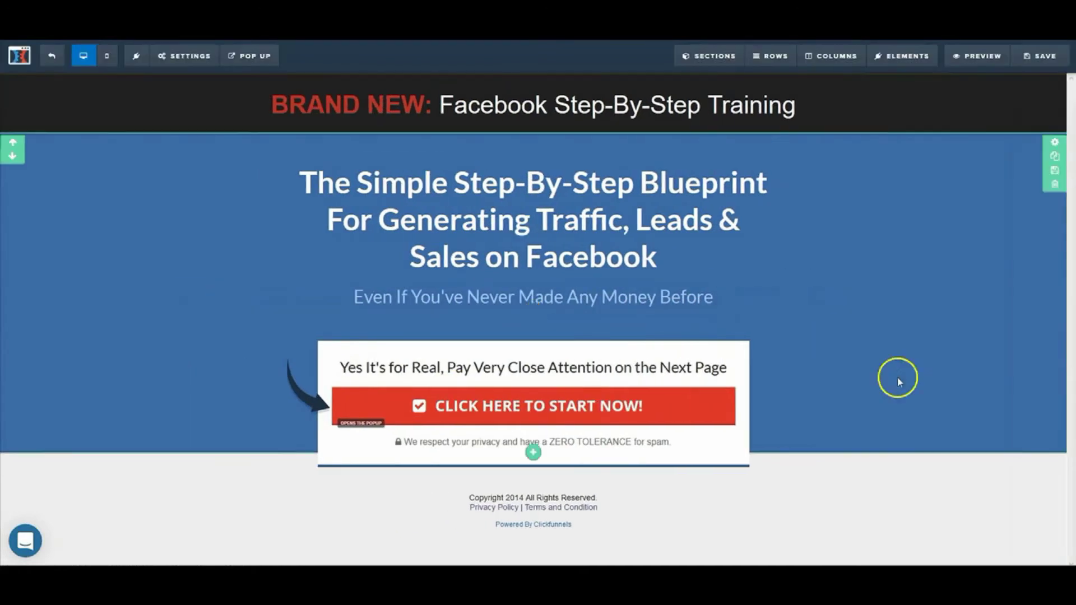
click(925, 399)
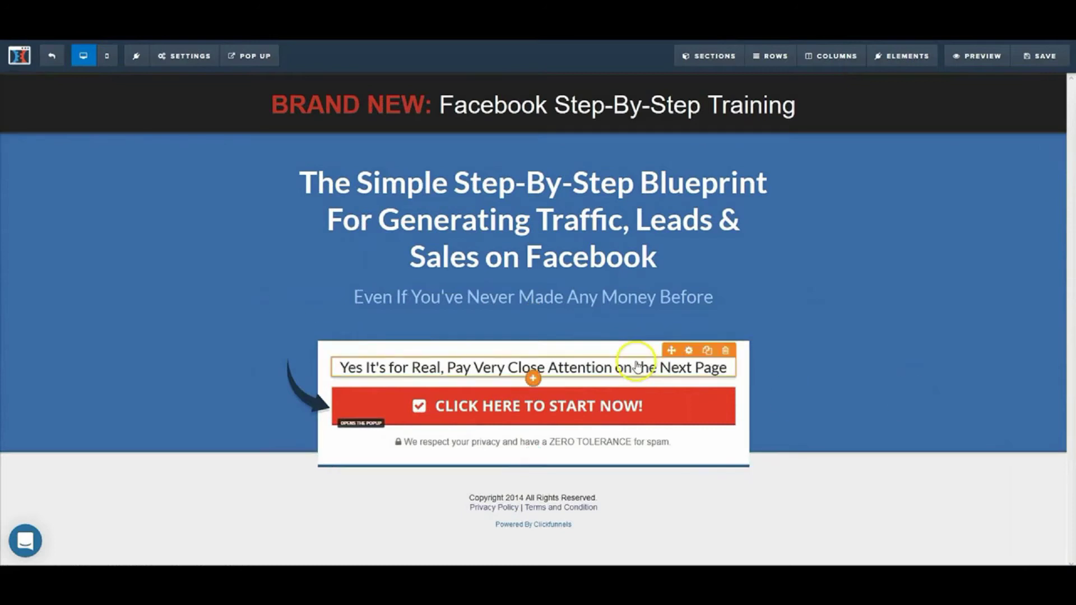
click(570, 221)
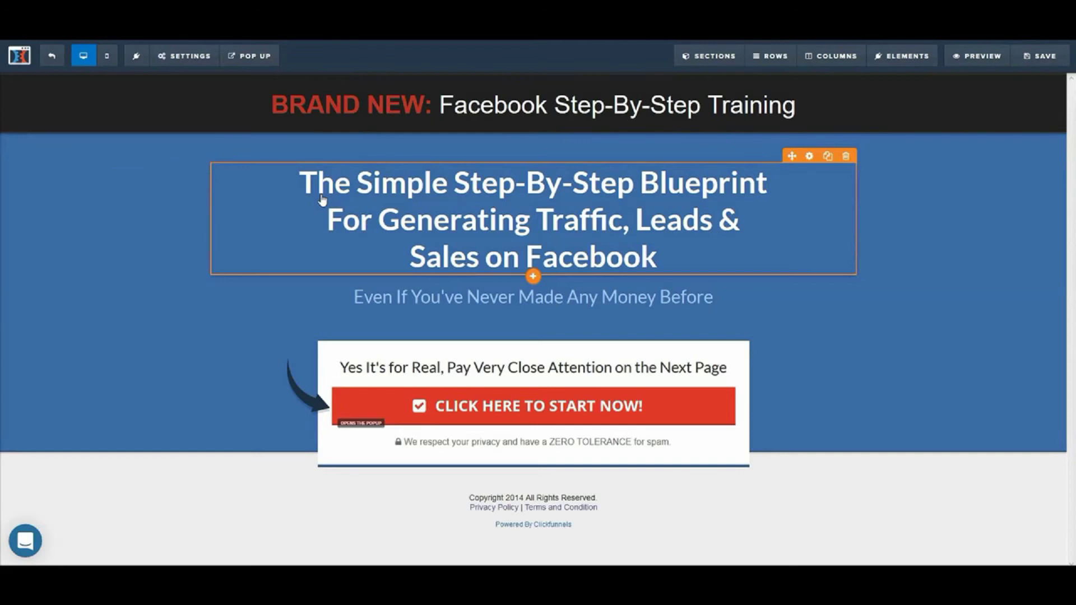
click(249, 56)
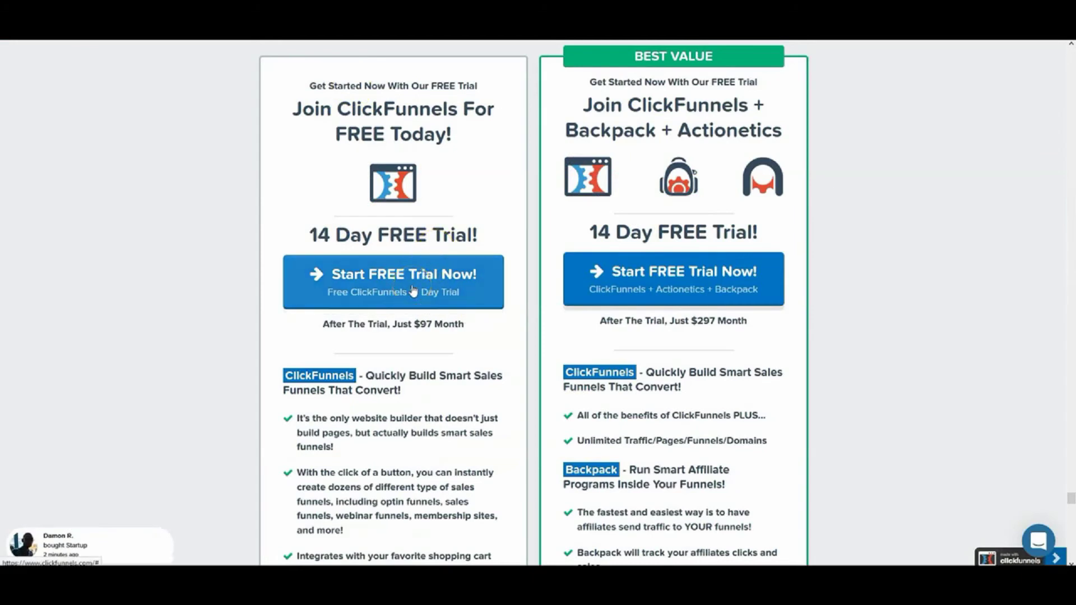
- Follow Start FREE Trial Now on the pricing page, then return to the optin page editor
click(426, 293)
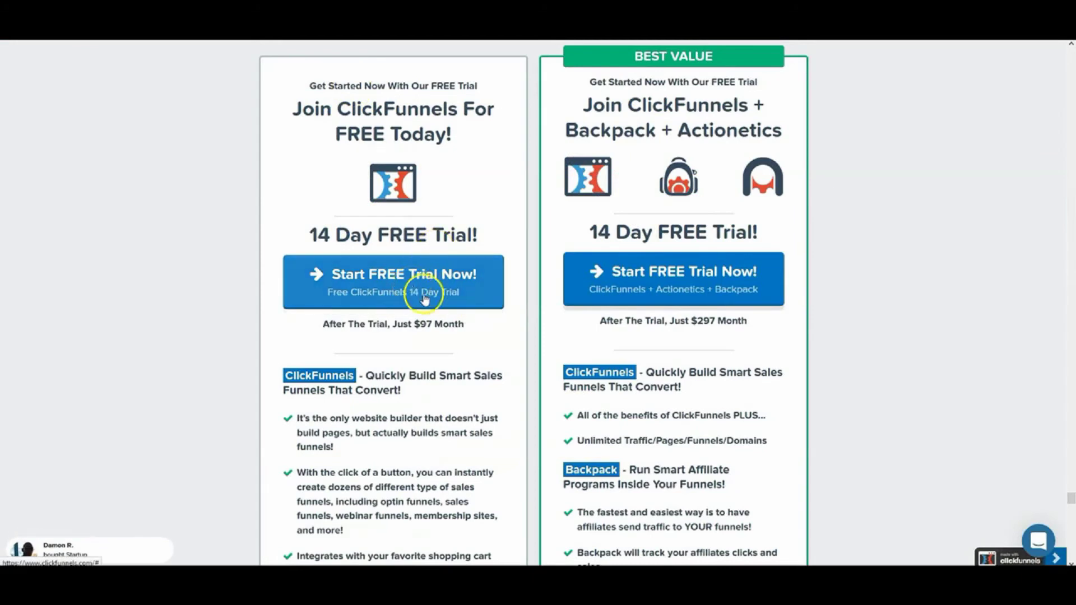
click(389, 261)
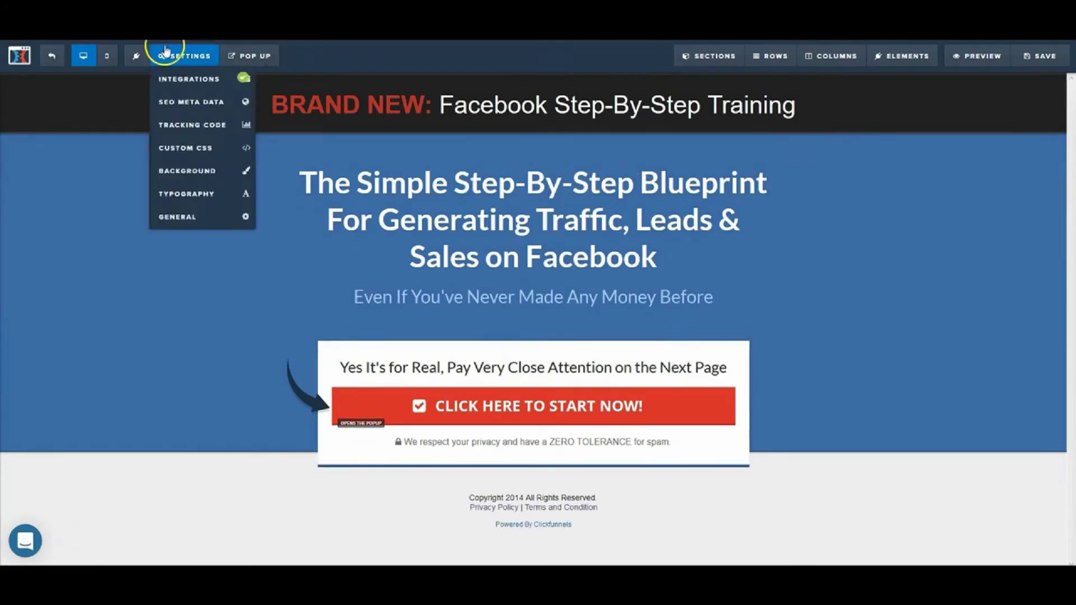
- Save the page and verify in preview that the red start button opens the email popup
click(1034, 61)
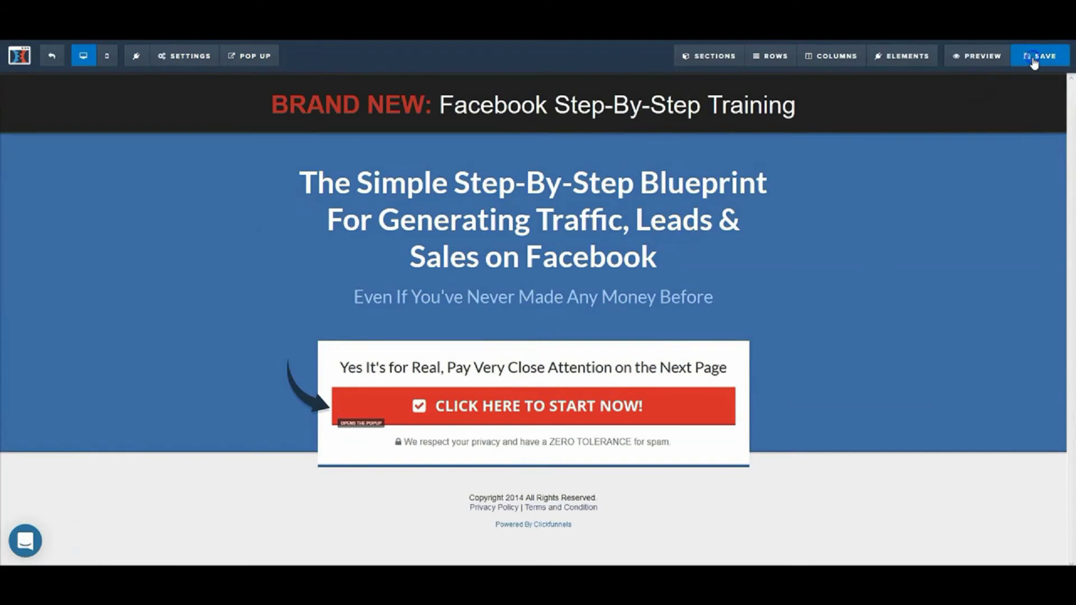
click(976, 59)
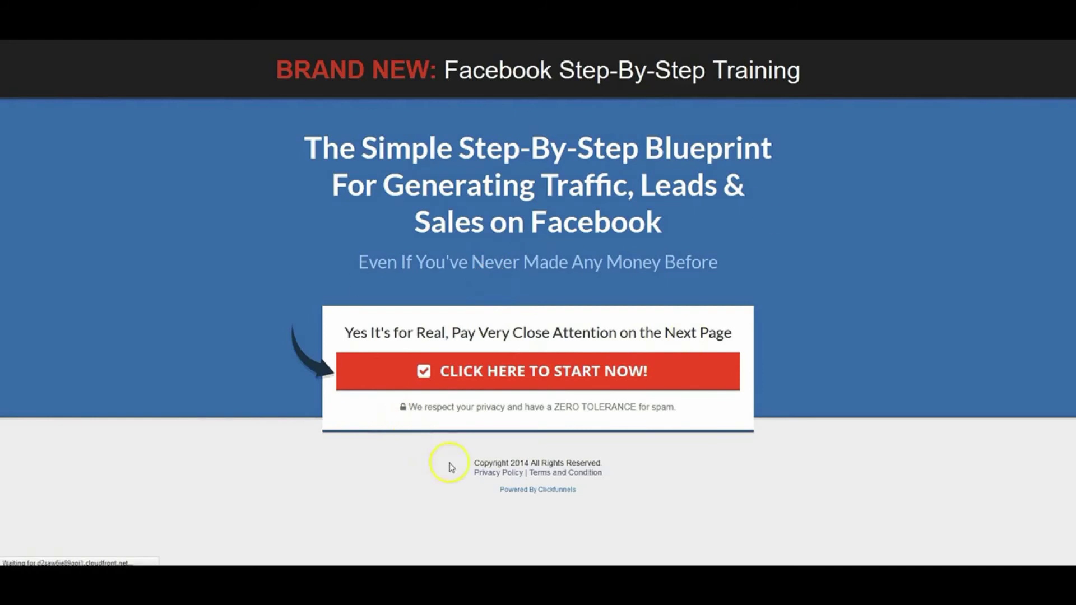
click(511, 368)
click(489, 183)
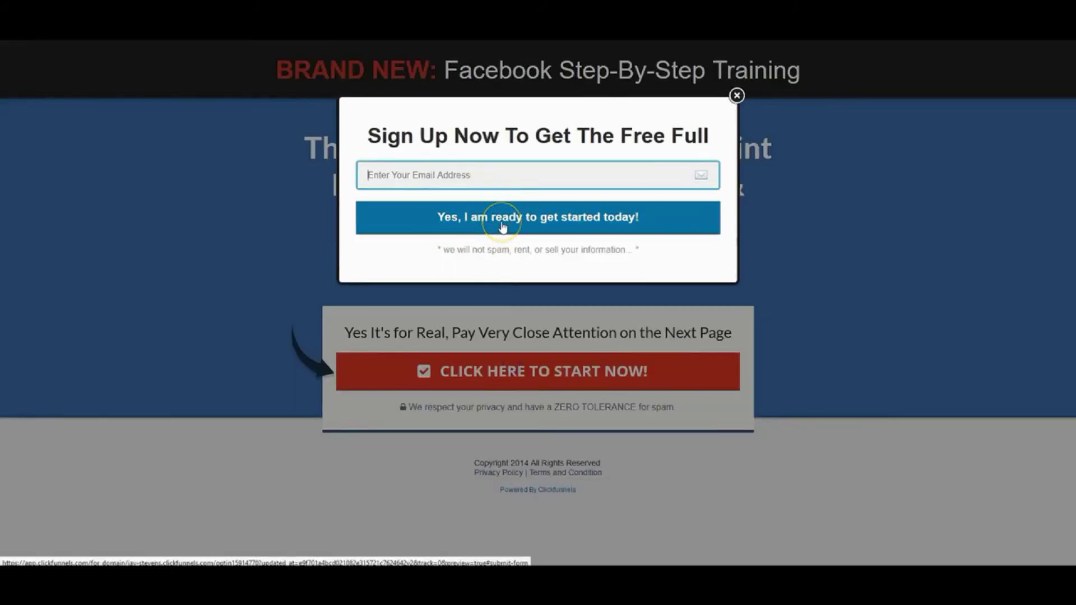
click(749, 256)
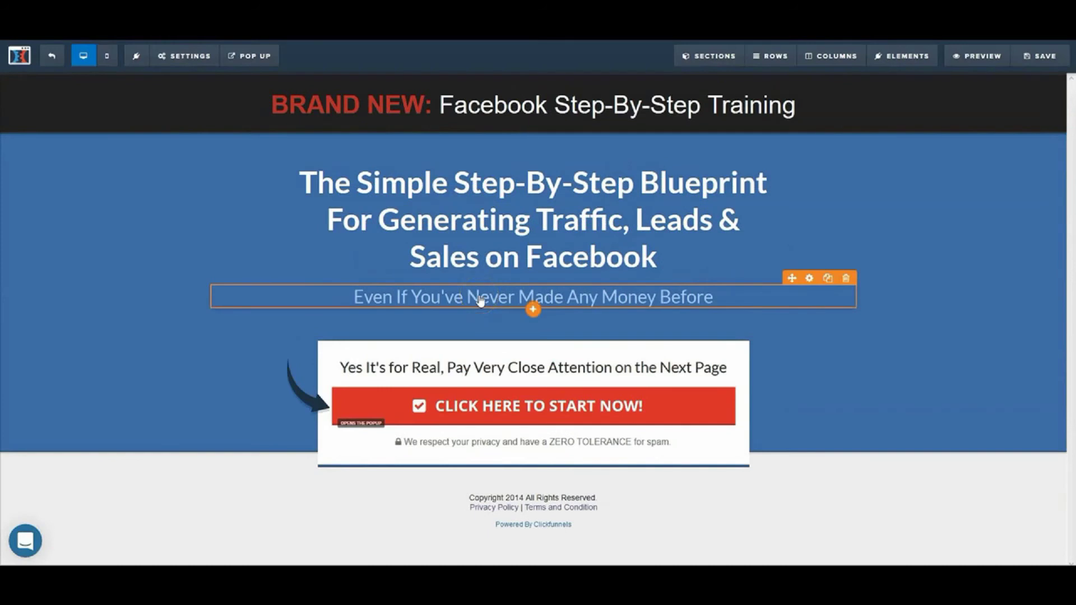
click(180, 54)
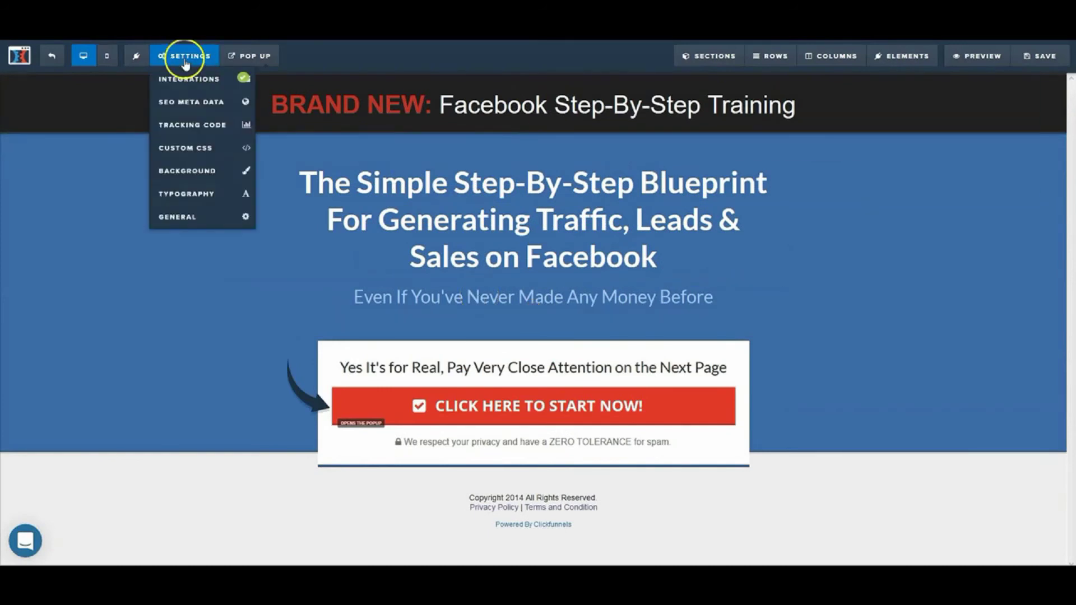
click(182, 217)
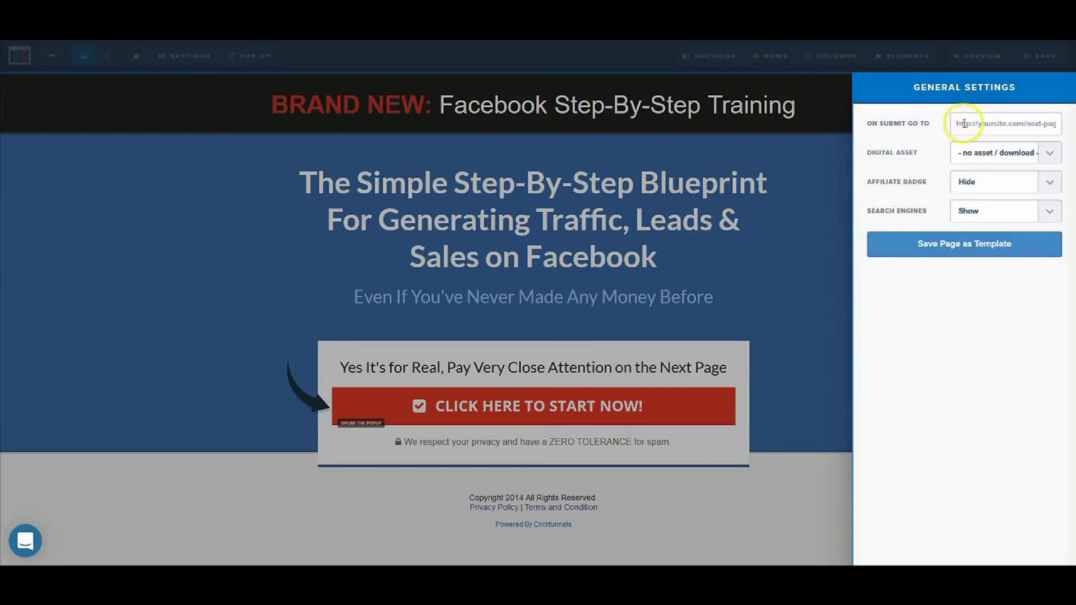
click(971, 120)
text(http://google.com)
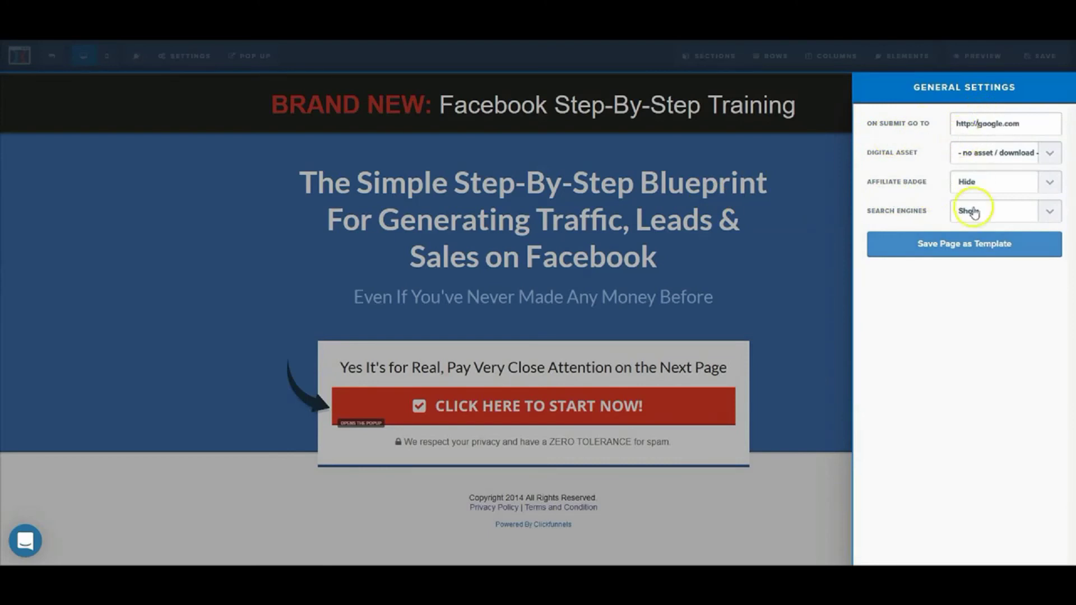
click(533, 129)
click(1021, 63)
click(982, 61)
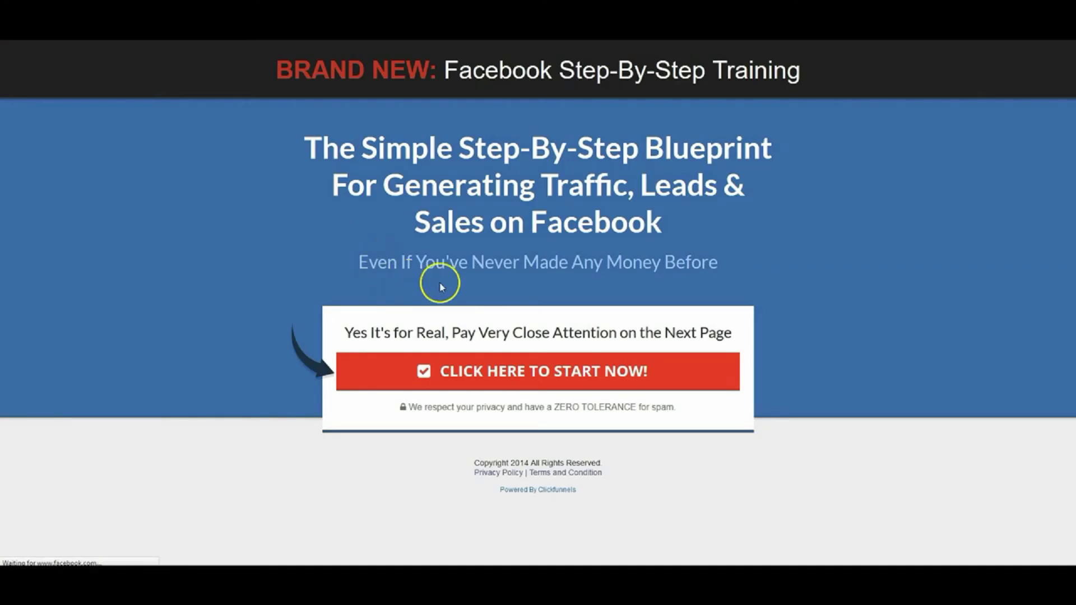
- On the live page, open the CLICK HERE TO START NOW! popup and sign up with an autofilled test email
click(530, 365)
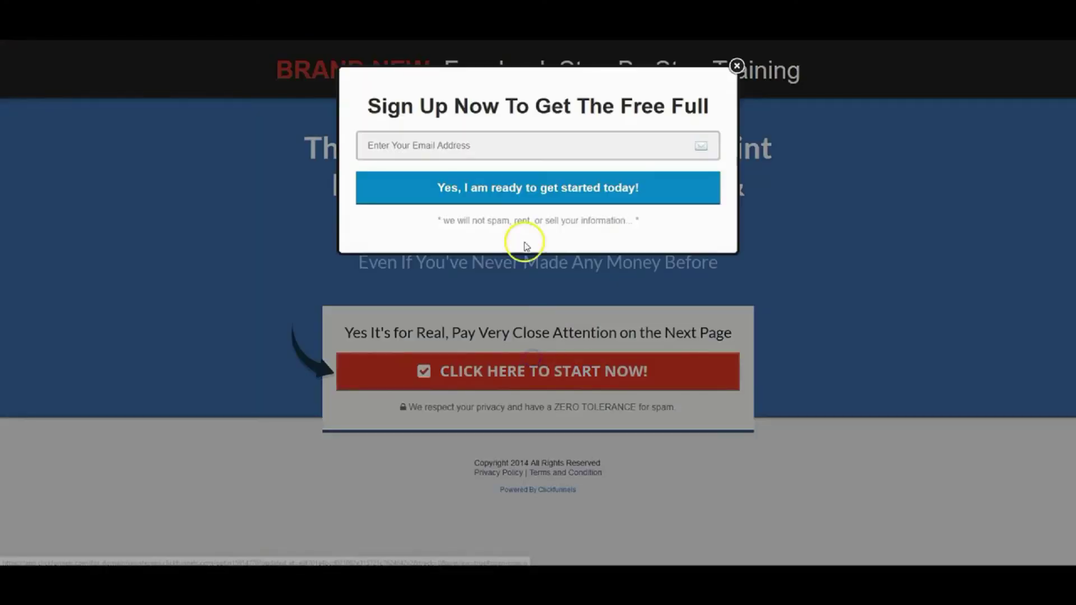
click(513, 185)
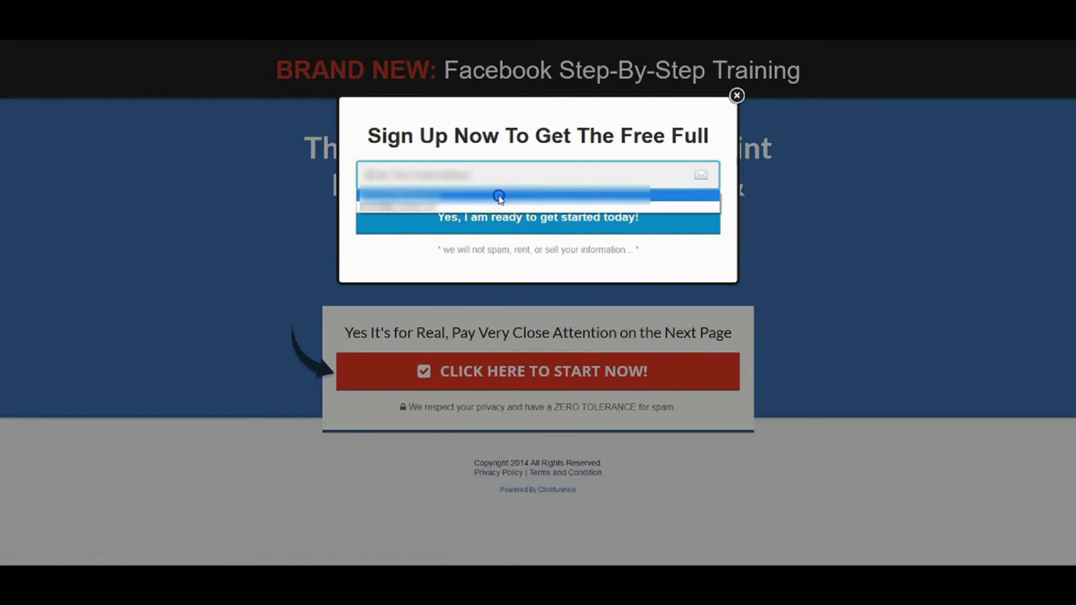
click(499, 197)
click(521, 223)
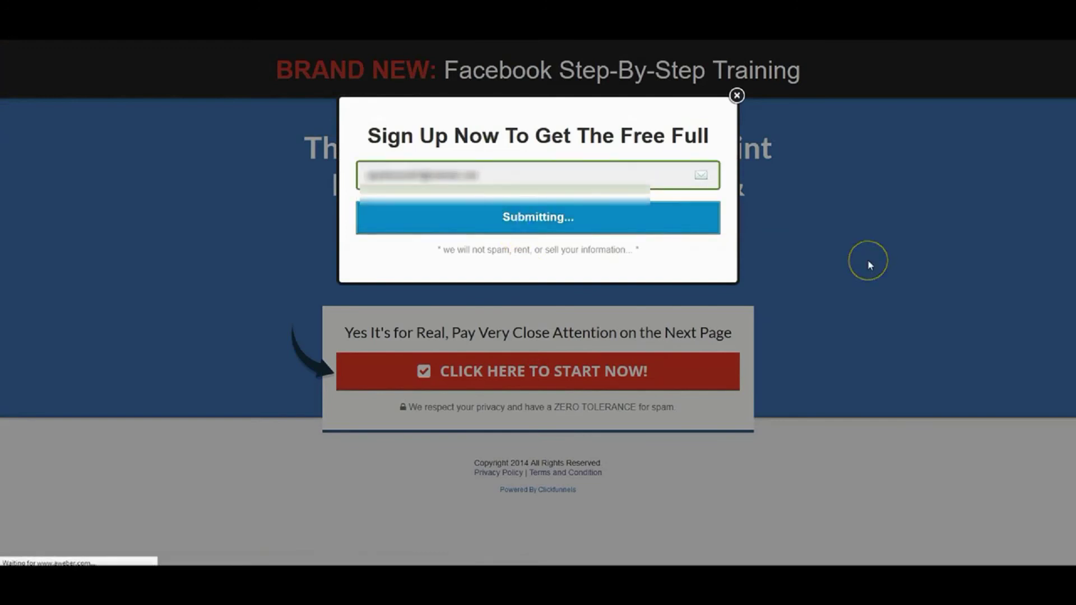